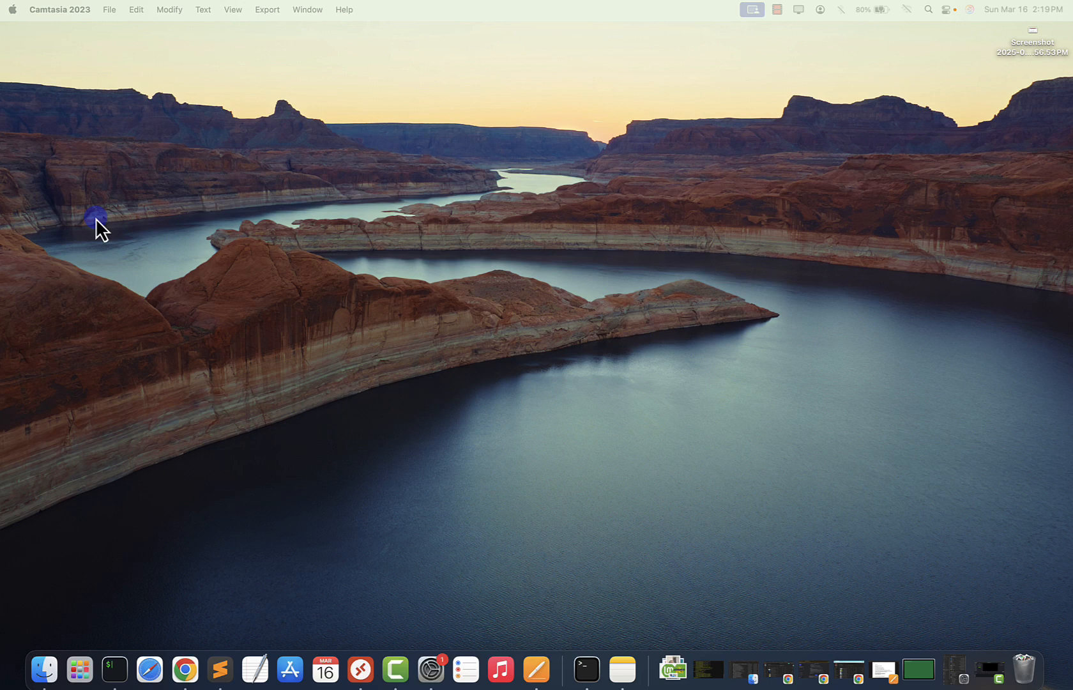
# Step: Check the Mac's model and macOS version in its system overview, then close the overview
pyautogui.click(13, 9)
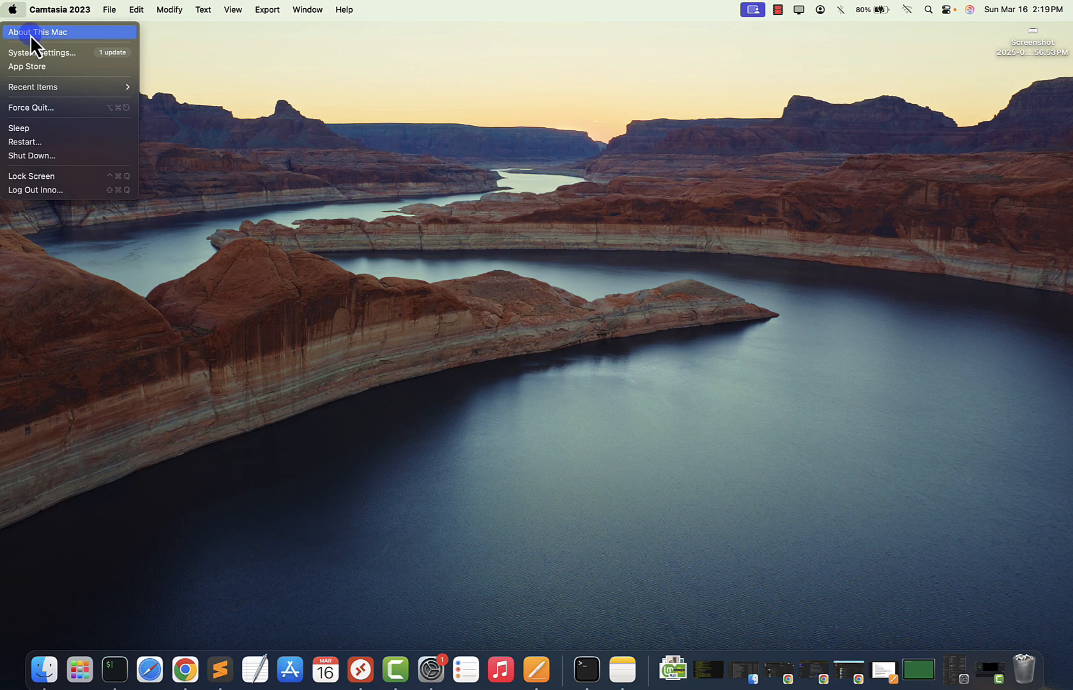
pyautogui.click(30, 34)
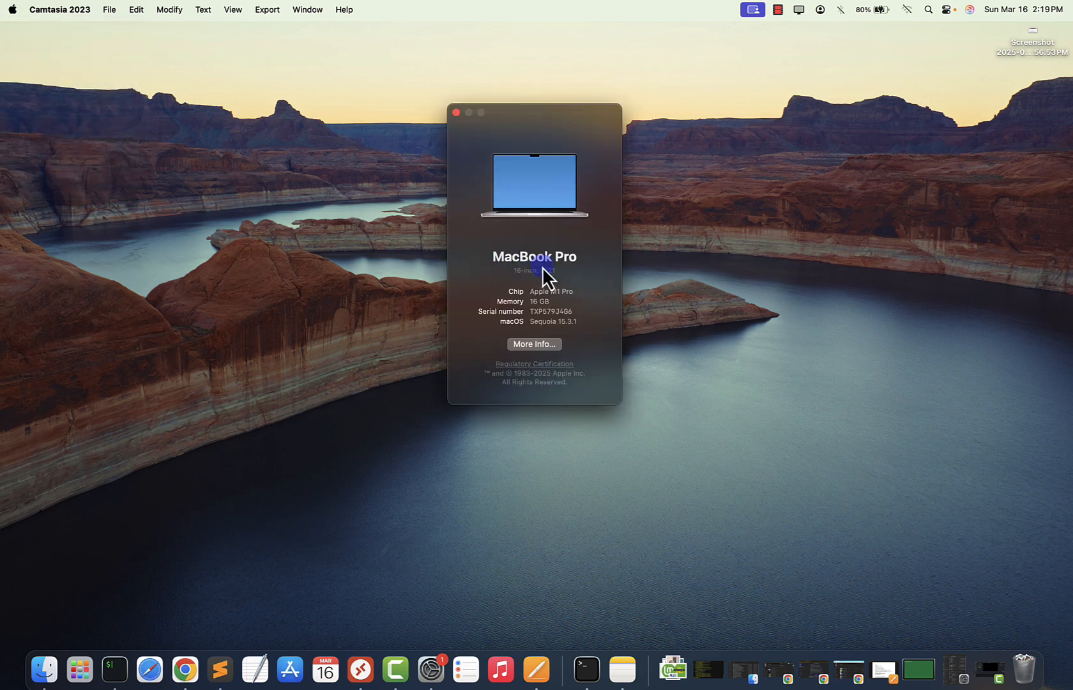
pyautogui.press('super+w')
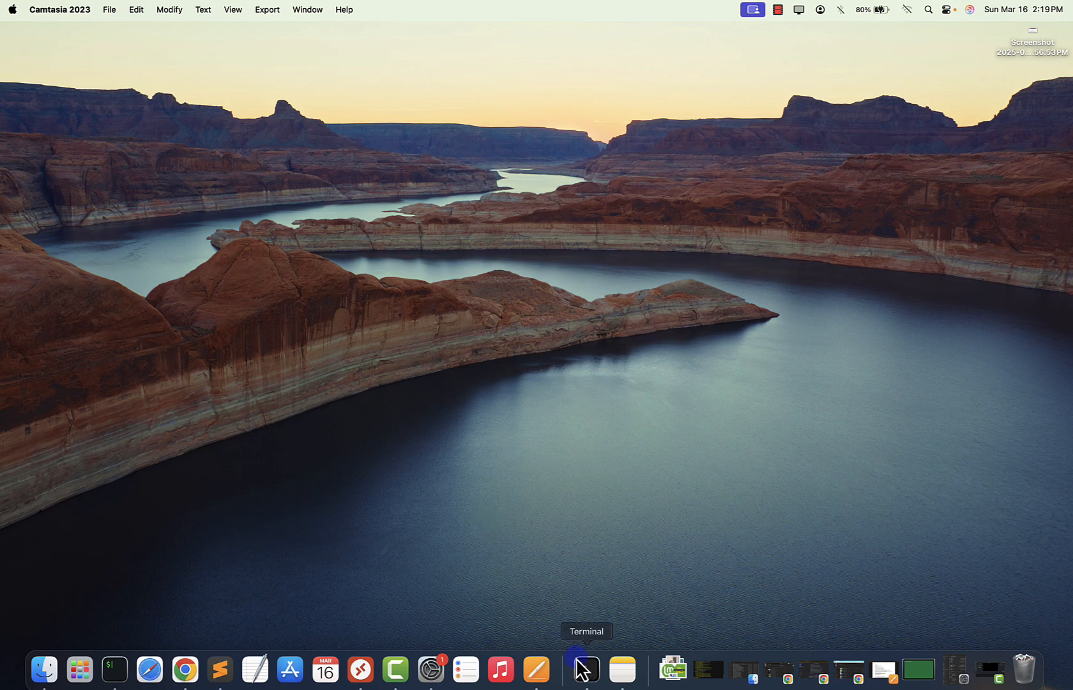
# Step: Switch to the Terminal window, run ifconfig and examine the inet address of the en8 interface
pyautogui.click(585, 677)
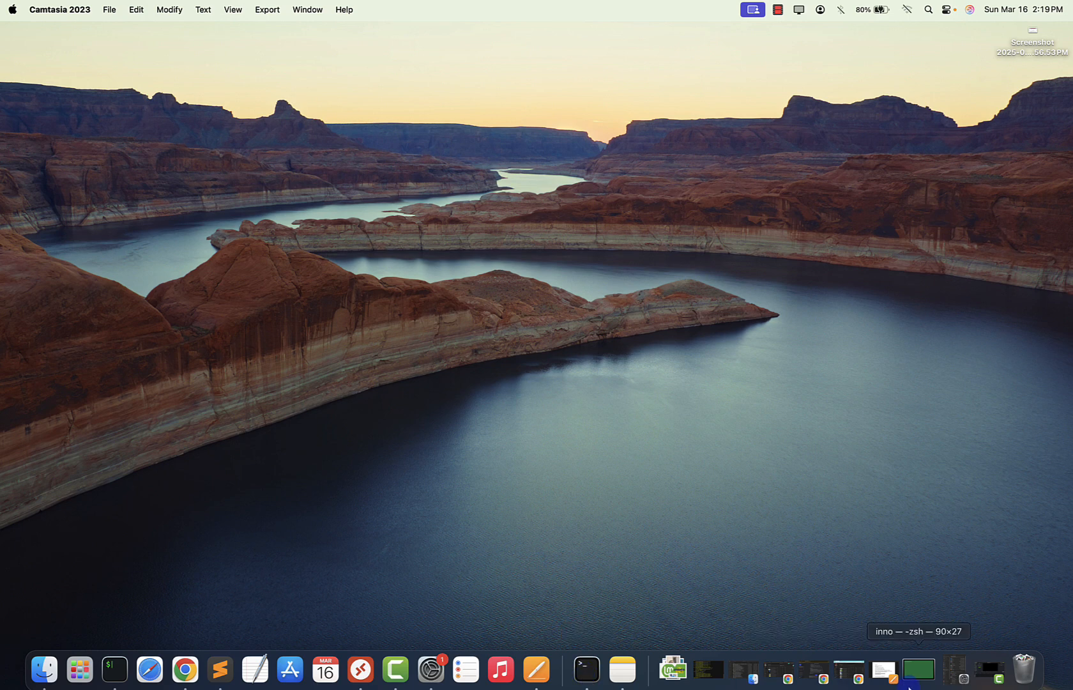
pyautogui.click(918, 670)
pyautogui.write('i')
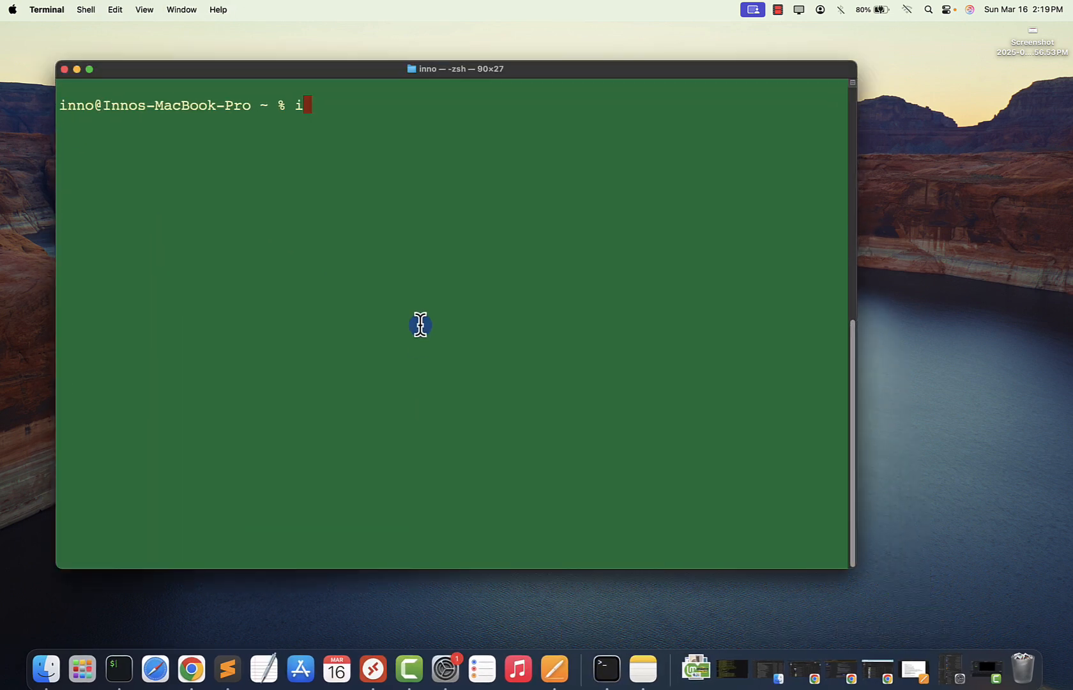
pyautogui.write('fconfig')
pyautogui.press('Return')
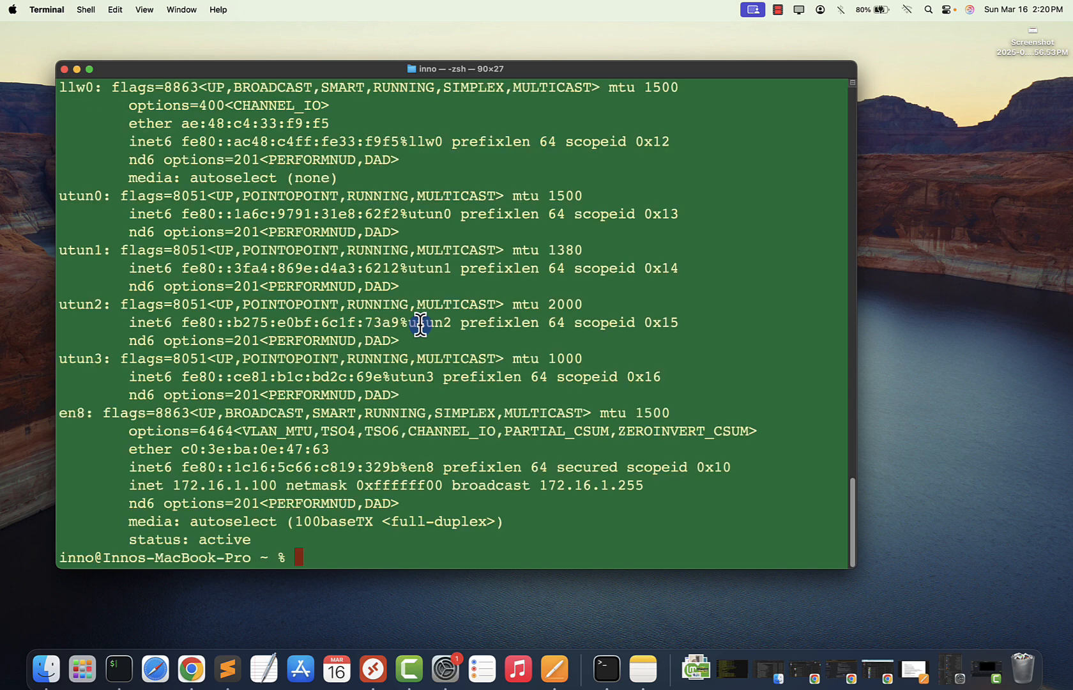
pyautogui.press('Return')
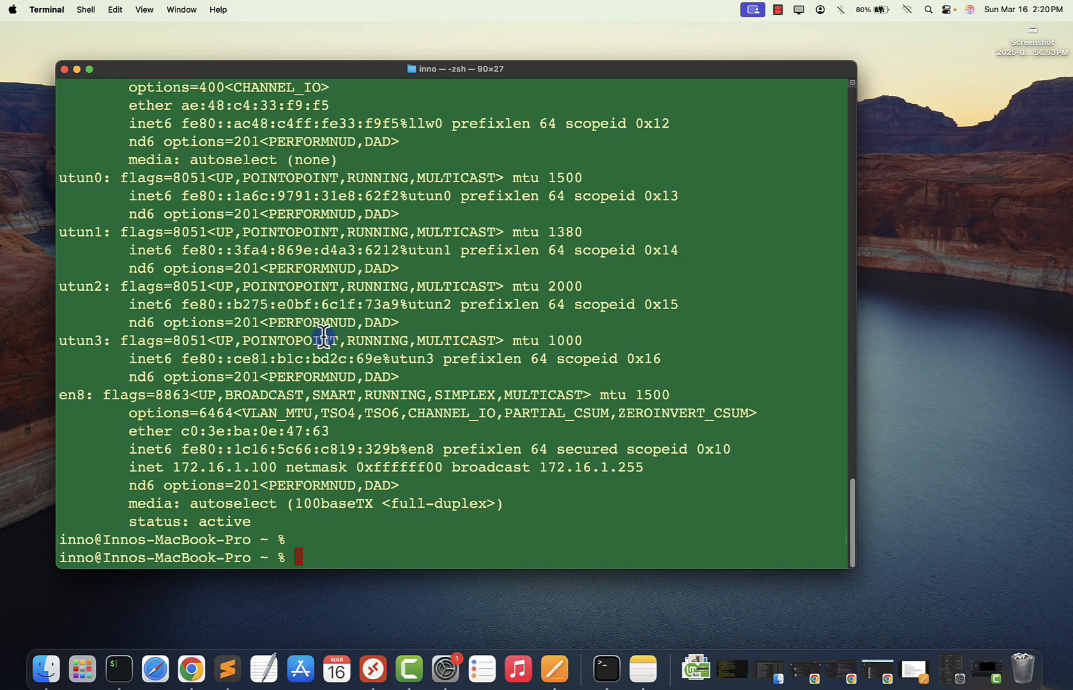
pyautogui.moveTo(146, 467); pyautogui.dragTo(347, 470)
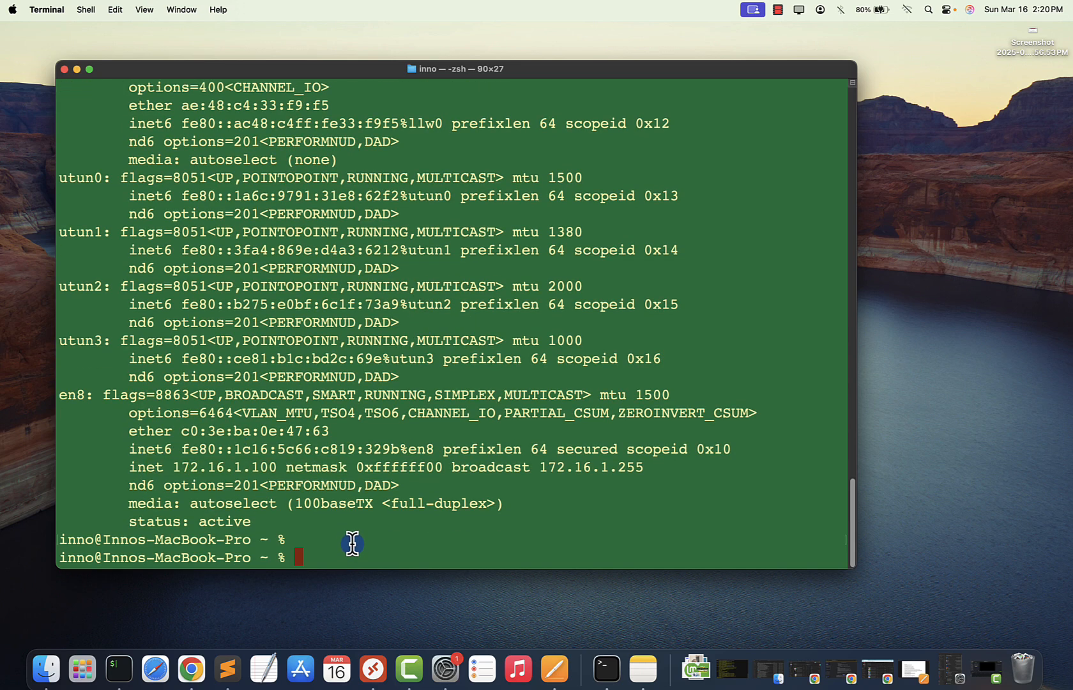
# Step: Run ifconfig | grep inet to list only the IP addresses, examine the last inet line and minimize Terminal
pyautogui.press('Up')
pyautogui.write('| ')
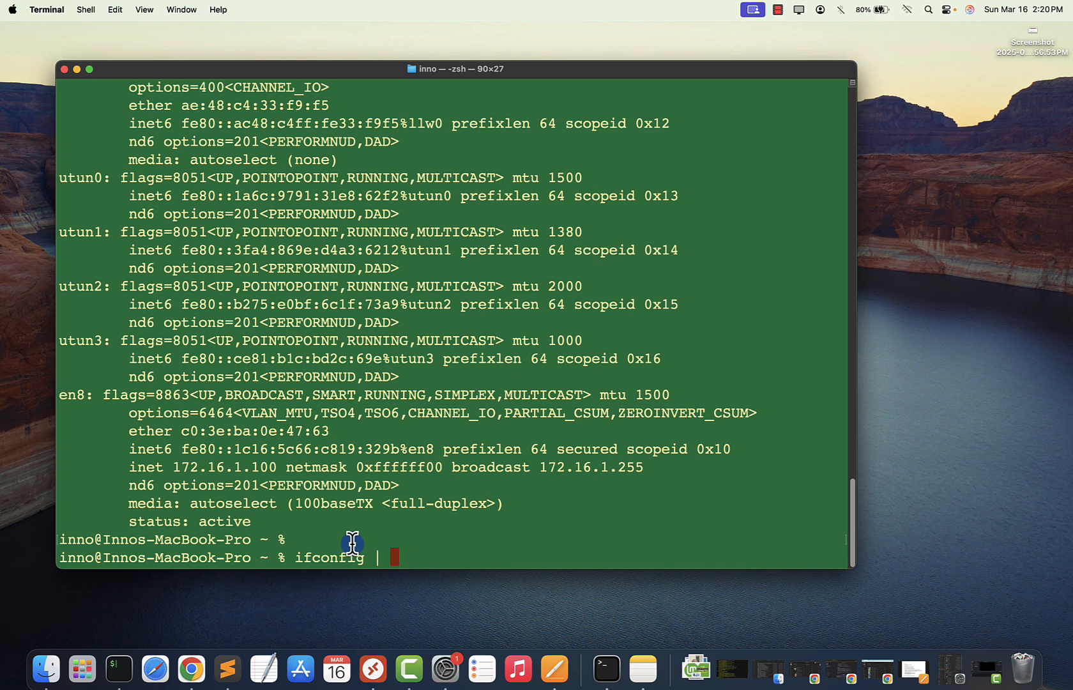
pyautogui.write('grep inet')
pyautogui.press('Return')
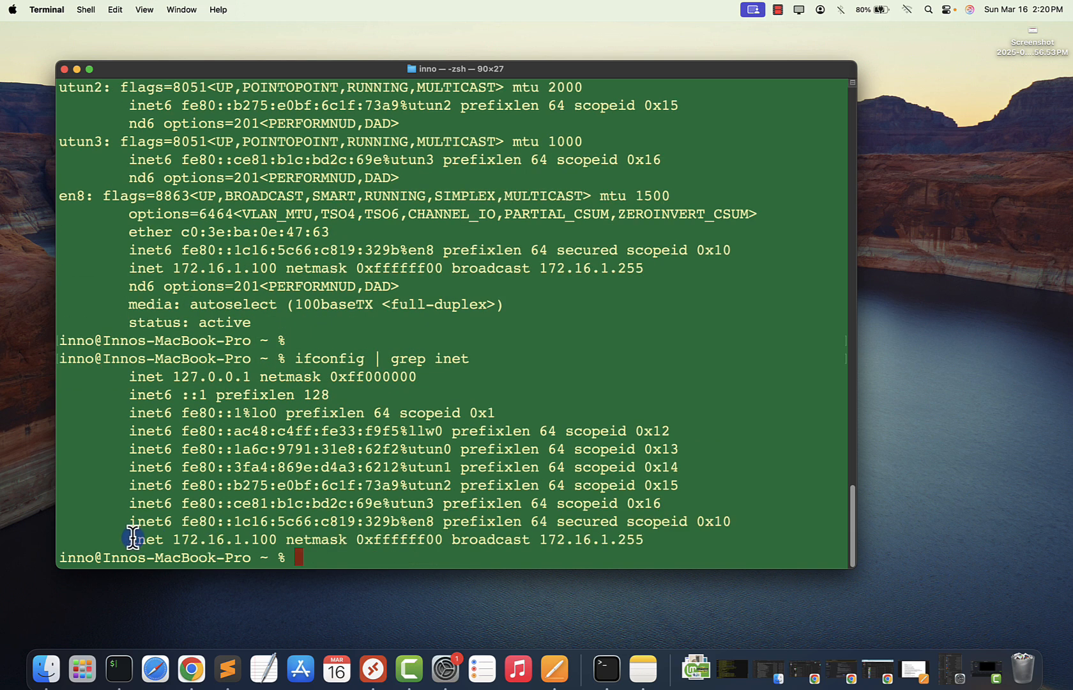
pyautogui.moveTo(130, 540); pyautogui.dragTo(292, 543)
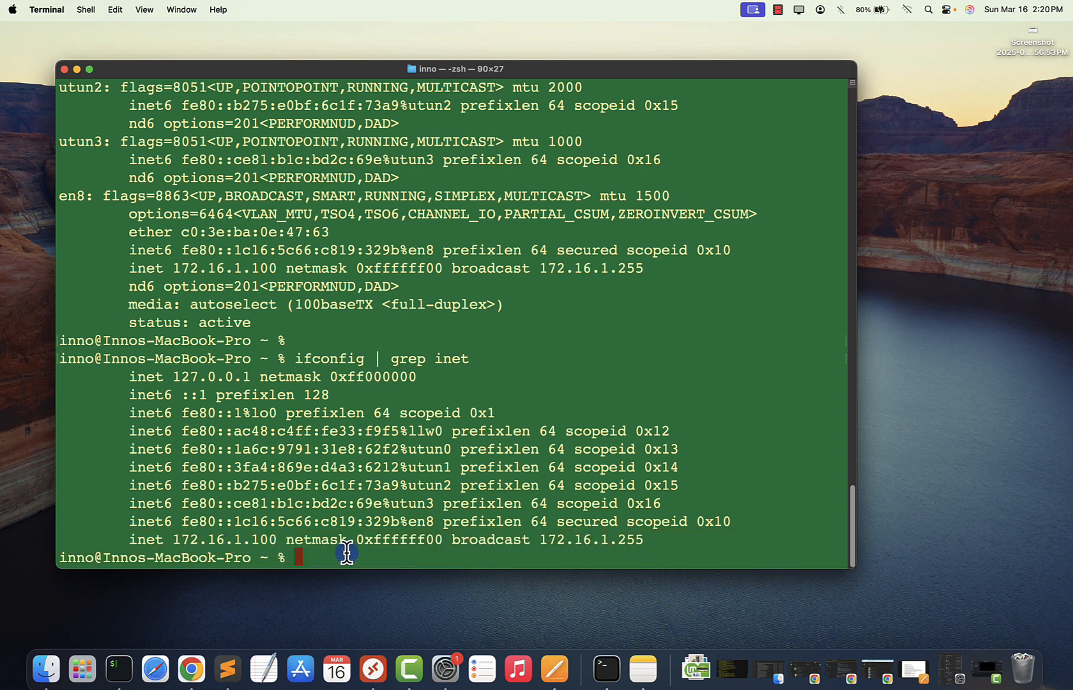
pyautogui.click(77, 69)
# Step: Switch to System Settings and open the network settings of the USB 10/100/1000 LAN service
pyautogui.click(12, 10)
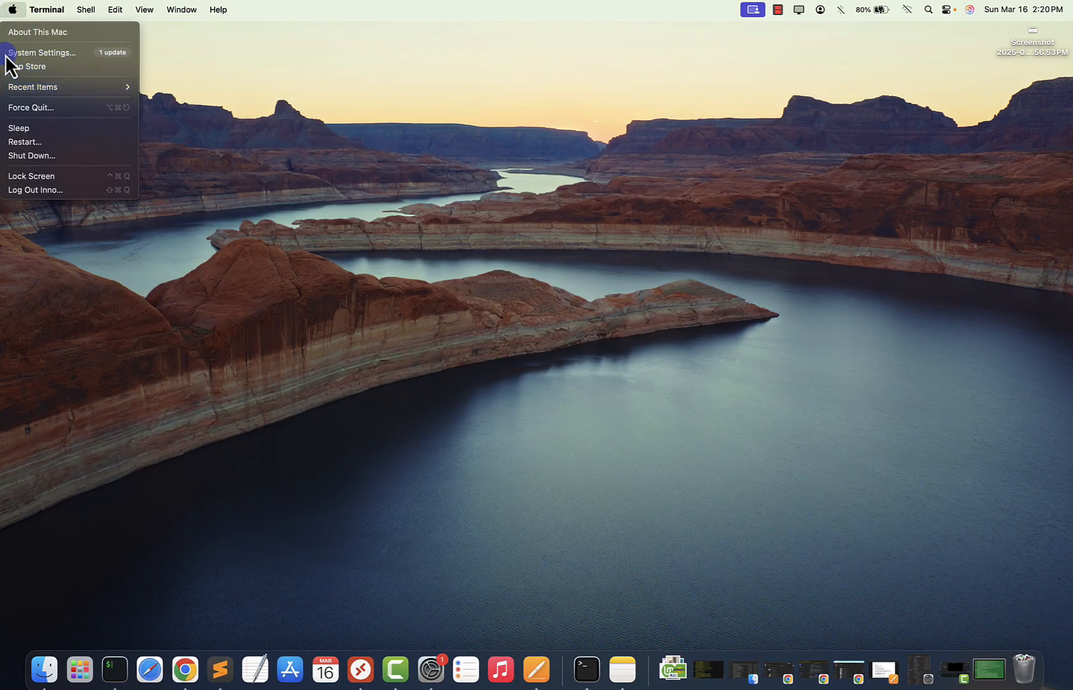
pyautogui.click(9, 9)
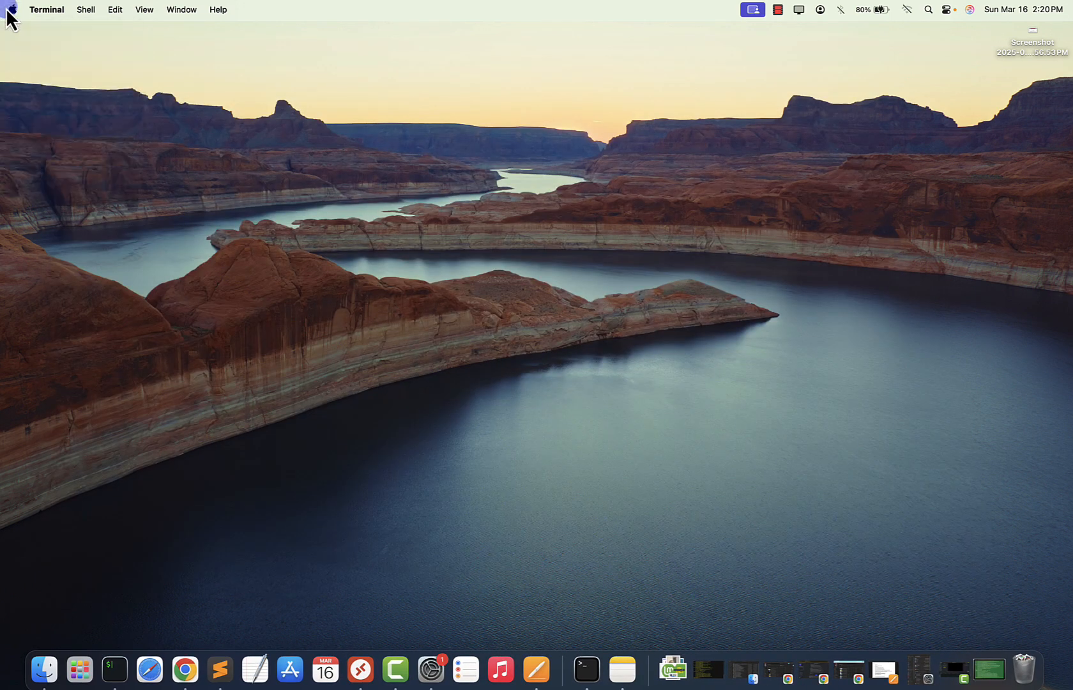
pyautogui.click(9, 10)
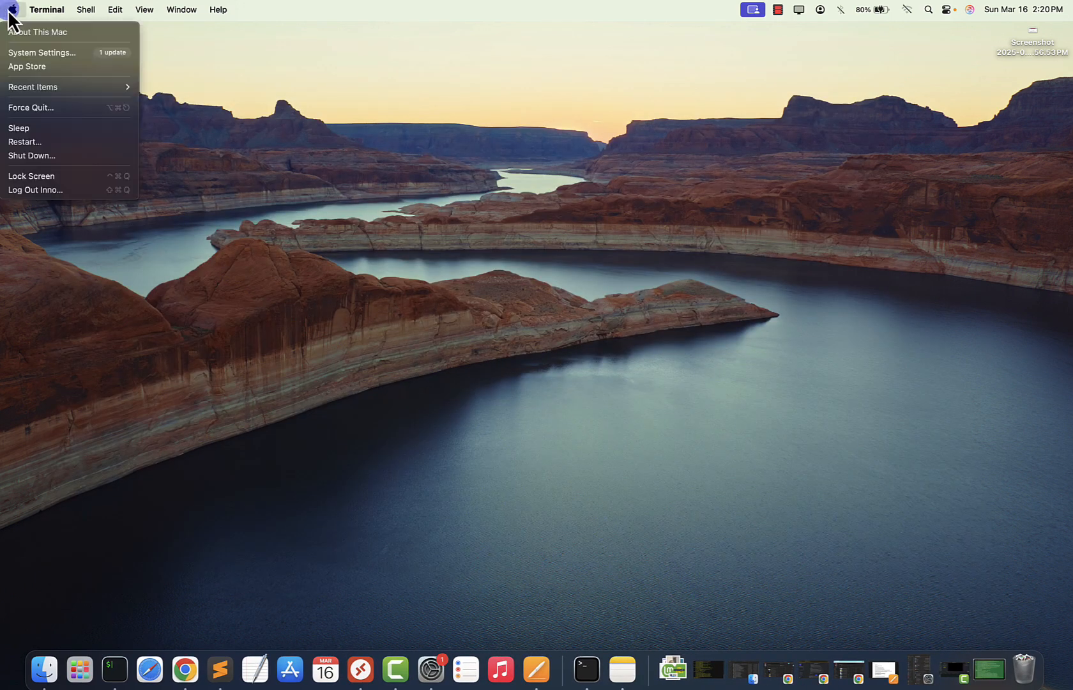
pyautogui.click(29, 54)
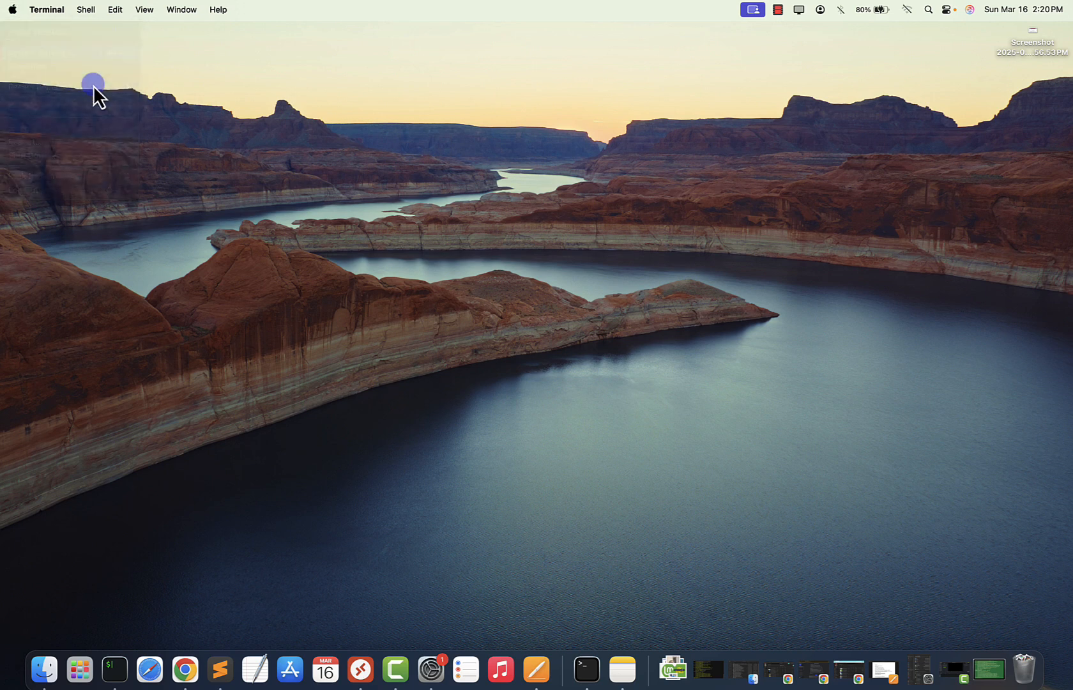
pyautogui.click(291, 248)
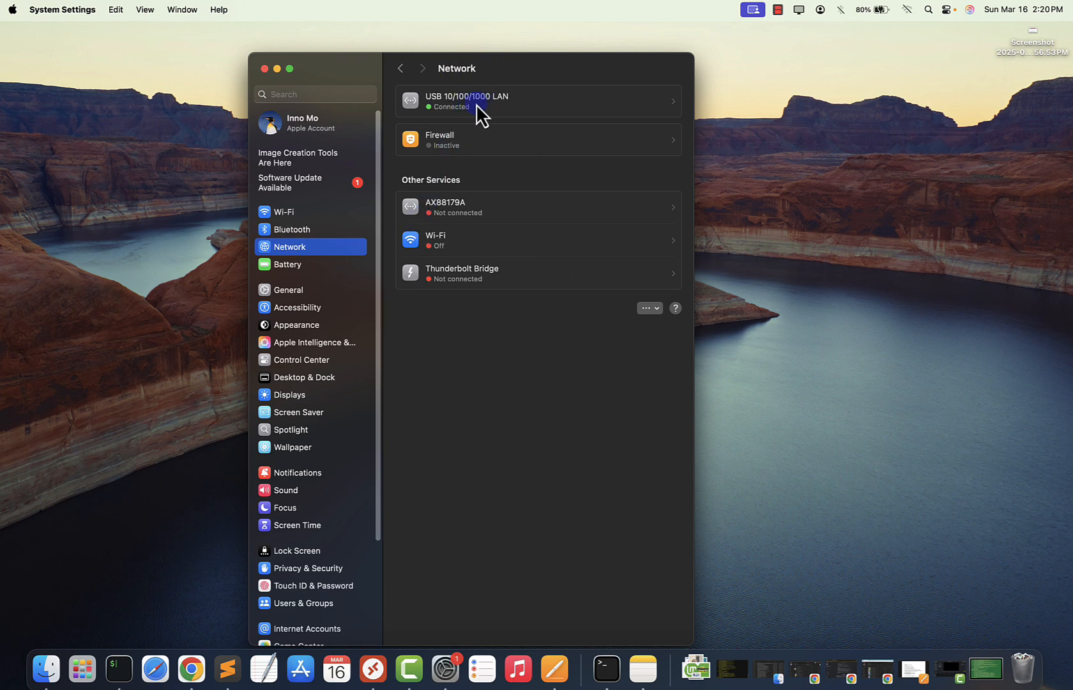
pyautogui.click(676, 103)
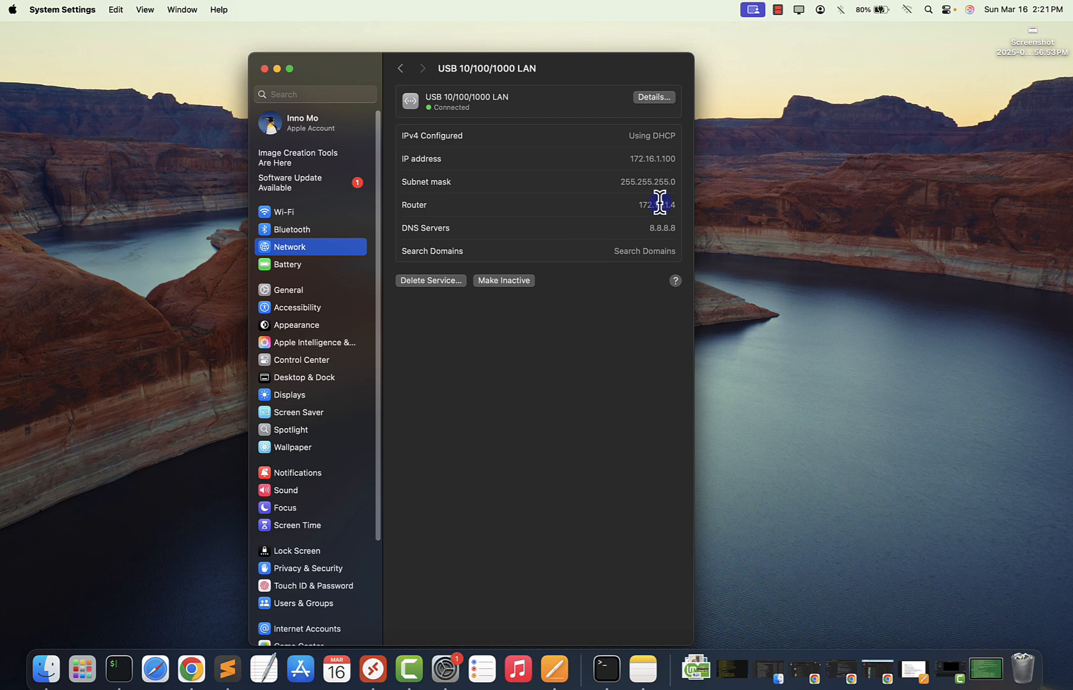
# Step: Configure IPv4 of the USB 10/100/1000 LAN service manually with the IP address 172.16.1.207
pyautogui.click(652, 97)
pyautogui.click(282, 262)
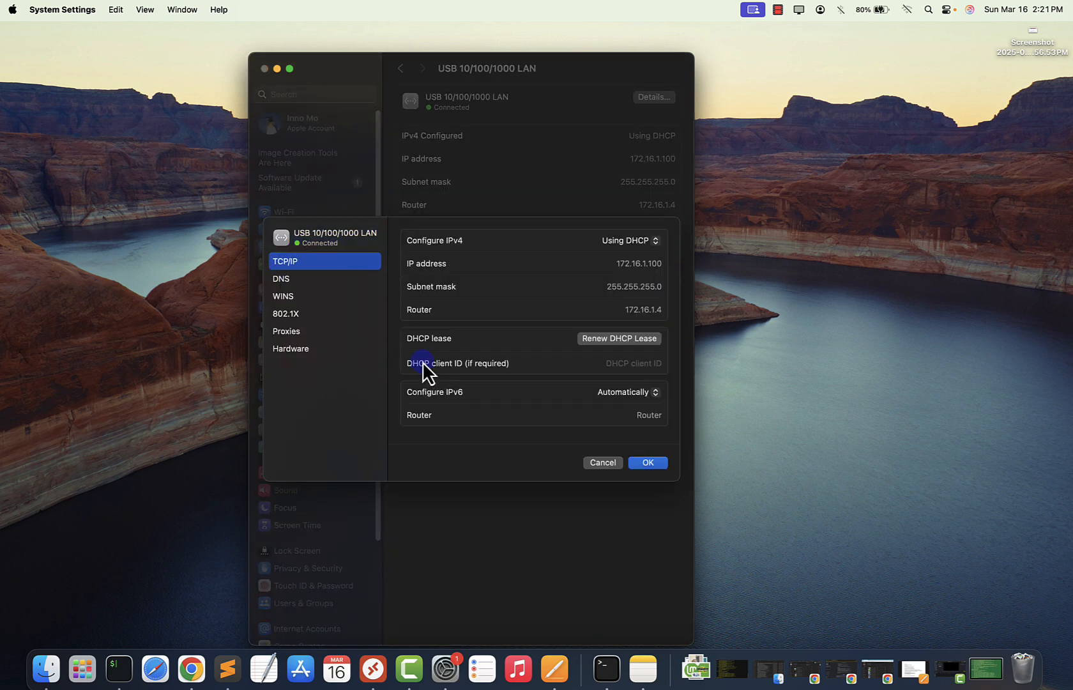
pyautogui.click(655, 243)
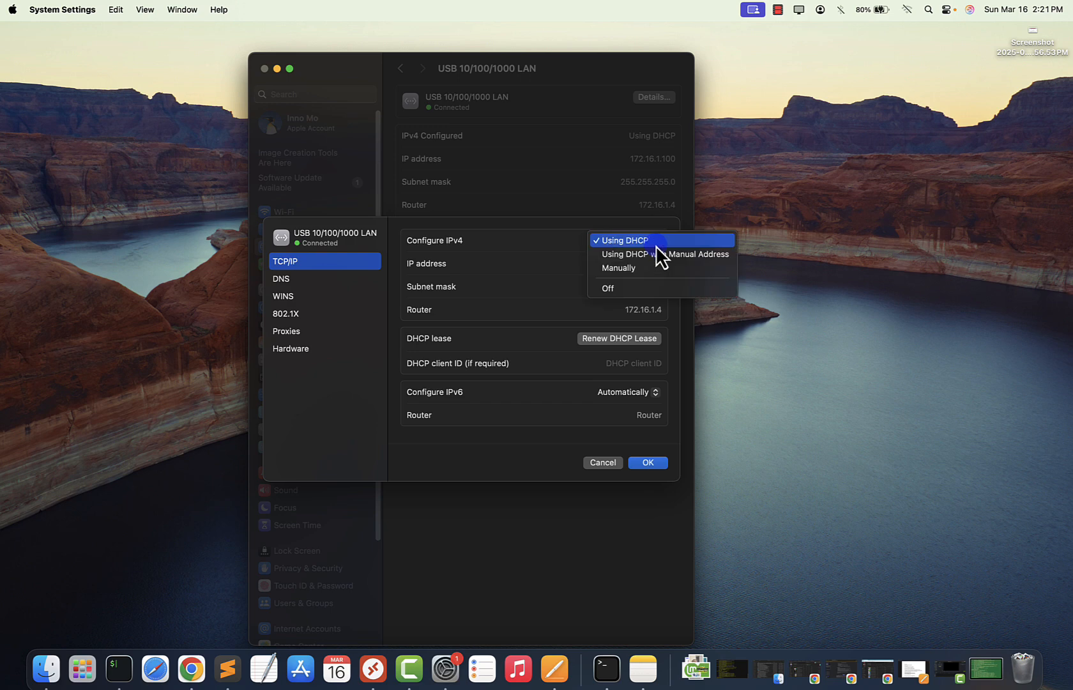
pyautogui.click(651, 265)
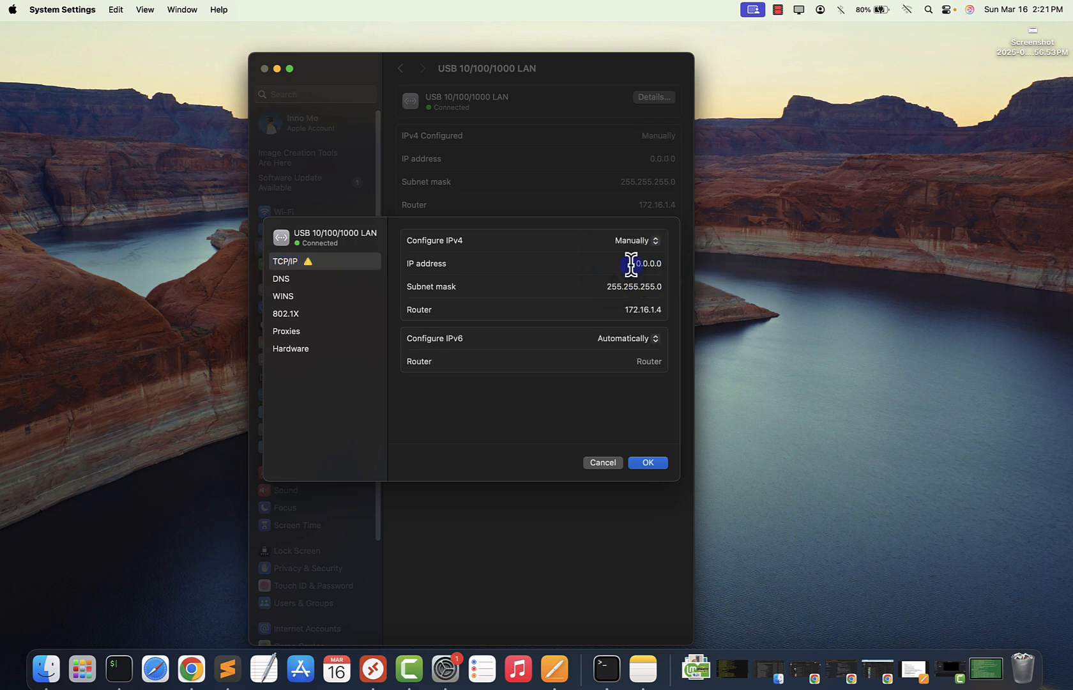
pyautogui.write('172.16.1.207')
pyautogui.click(642, 462)
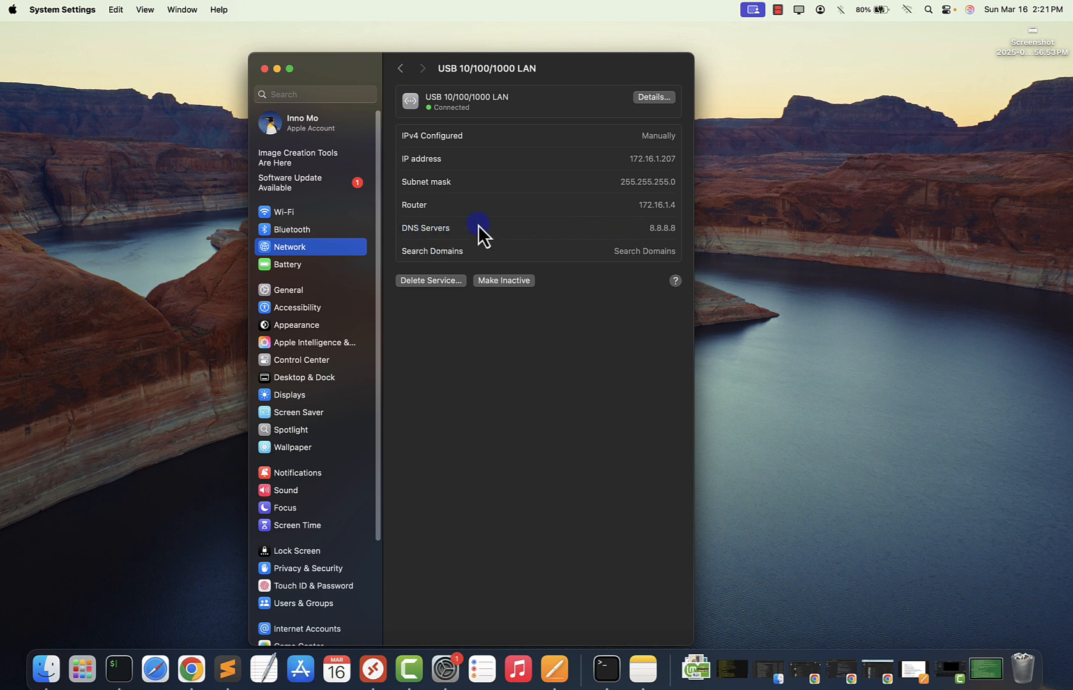
# Step: Replace the LAN service's DNS server with 1.1.1.1 and add 8.8.8.8 as the second DNS server
pyautogui.click(648, 99)
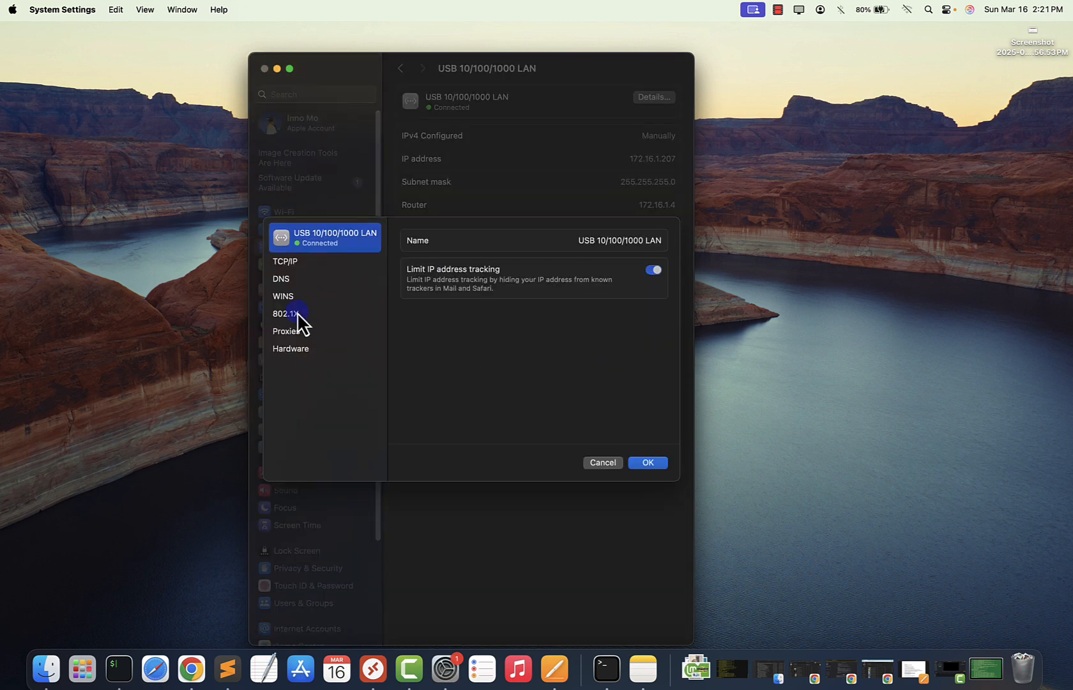
pyautogui.click(281, 279)
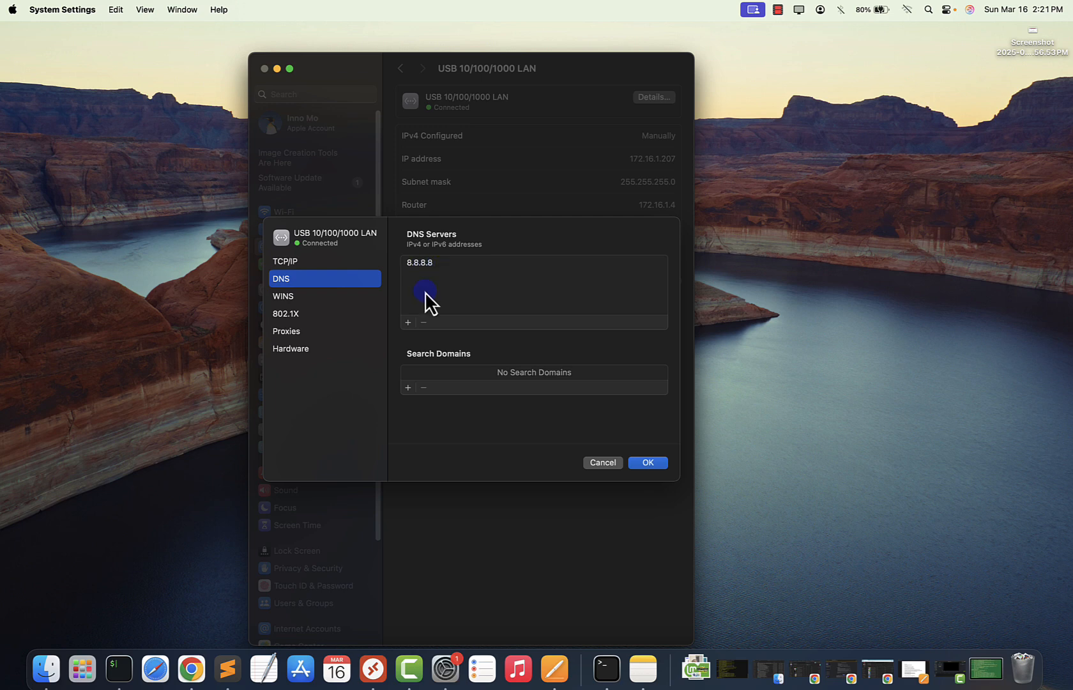
pyautogui.doubleClick(438, 262)
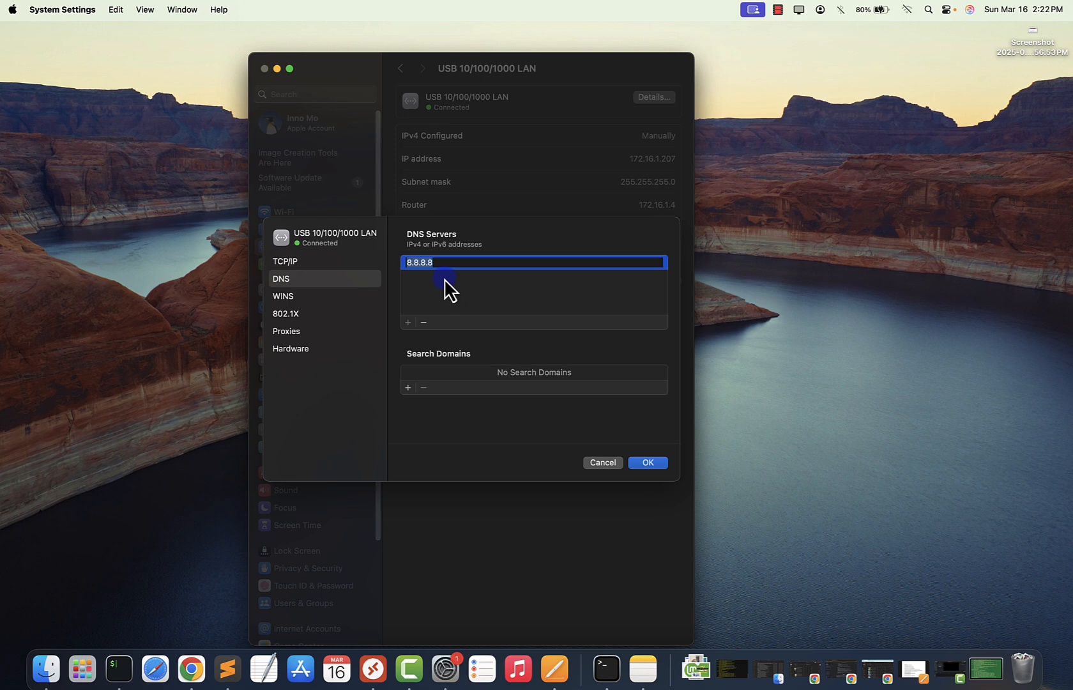
pyautogui.write('4')
pyautogui.click(441, 304)
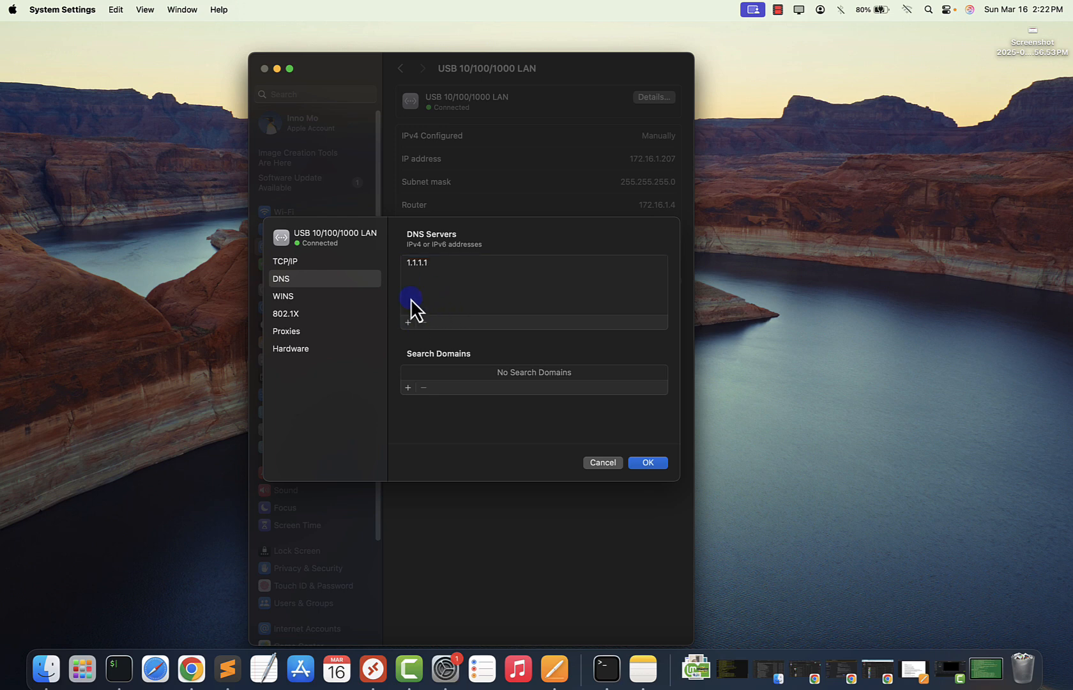
pyautogui.click(409, 322)
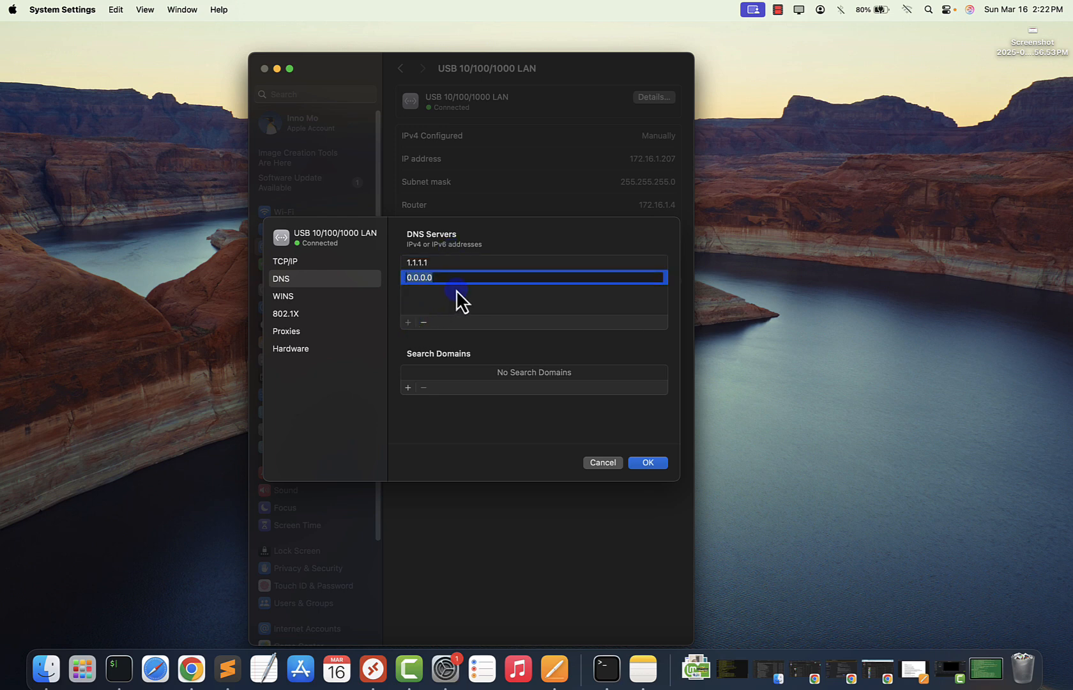
pyautogui.write('8.8.8.8')
pyautogui.click(642, 463)
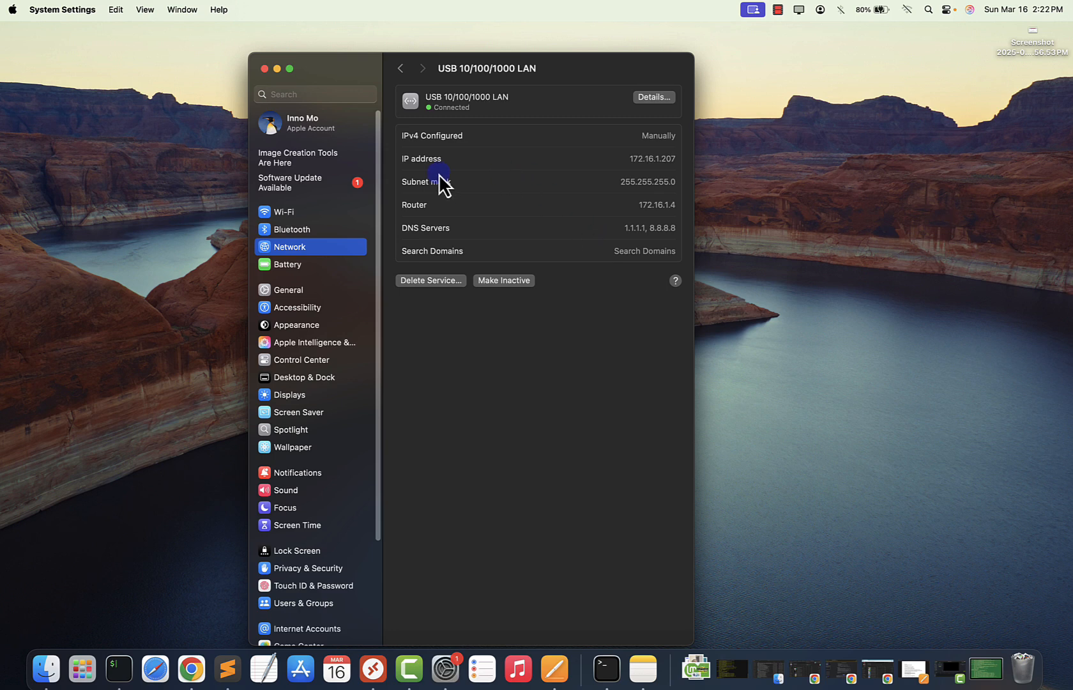
# Step: Review the LAN service's DNS server list and close its details
pyautogui.click(654, 97)
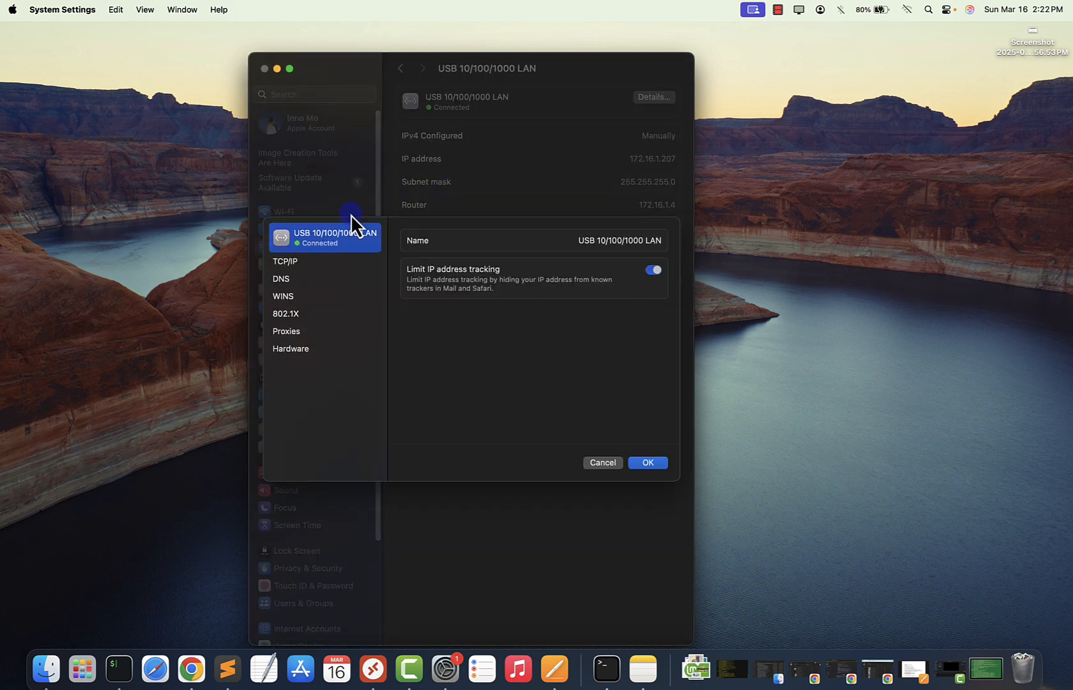
pyautogui.click(282, 279)
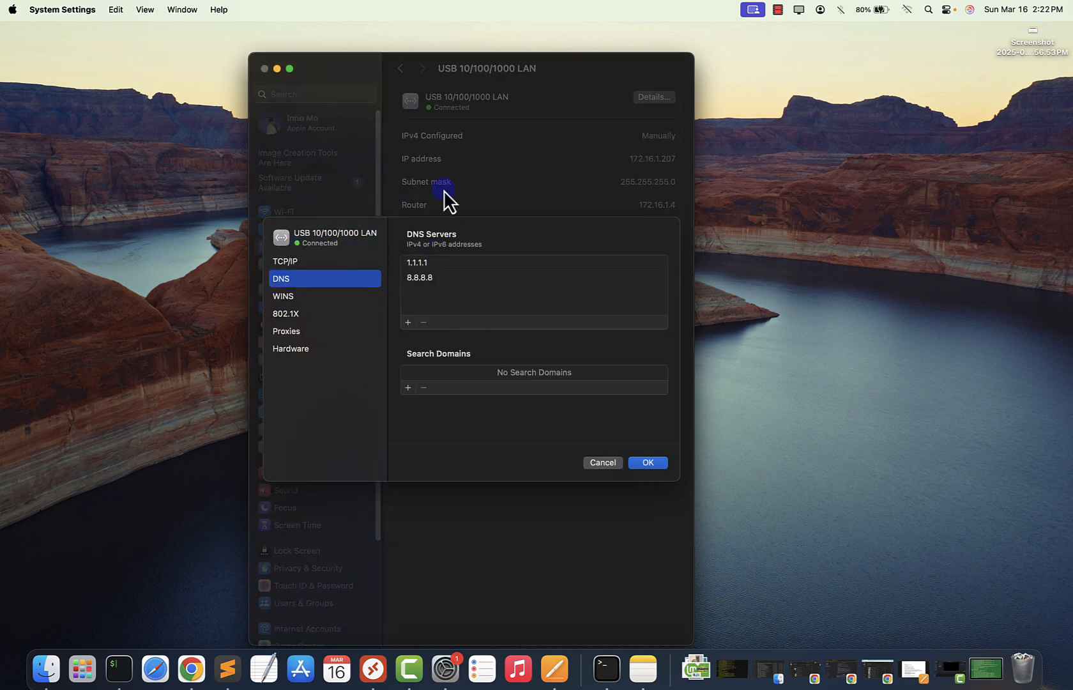
pyautogui.click(649, 465)
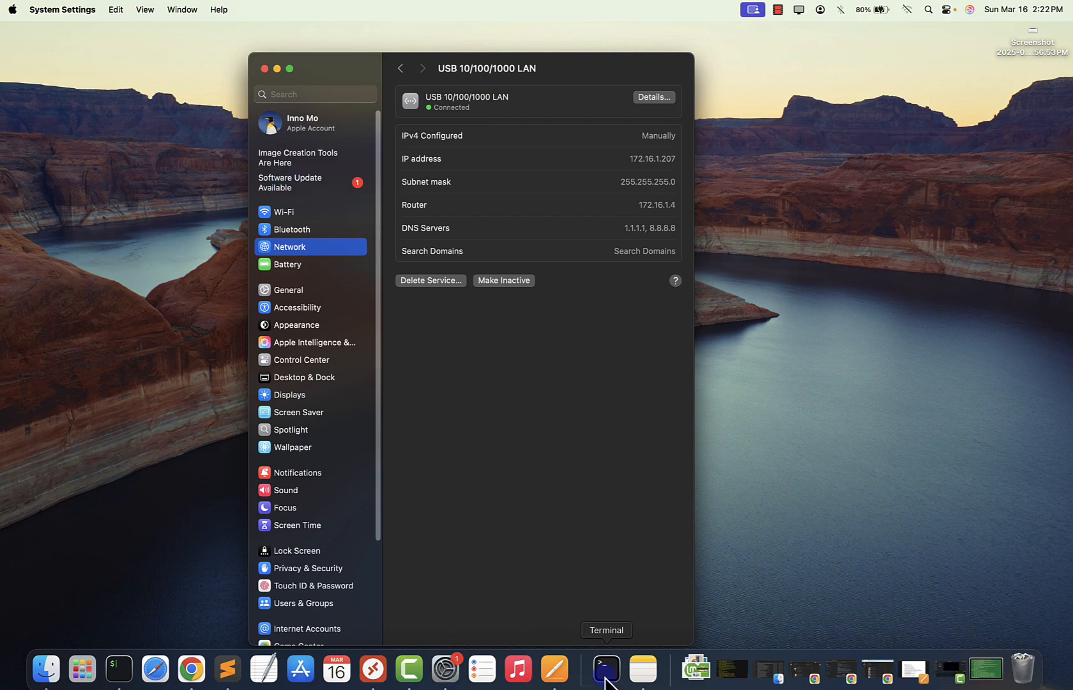
# Step: Switch back to the Terminal window and clear its screen with the clear command
pyautogui.click(978, 660)
pyautogui.click(556, 409)
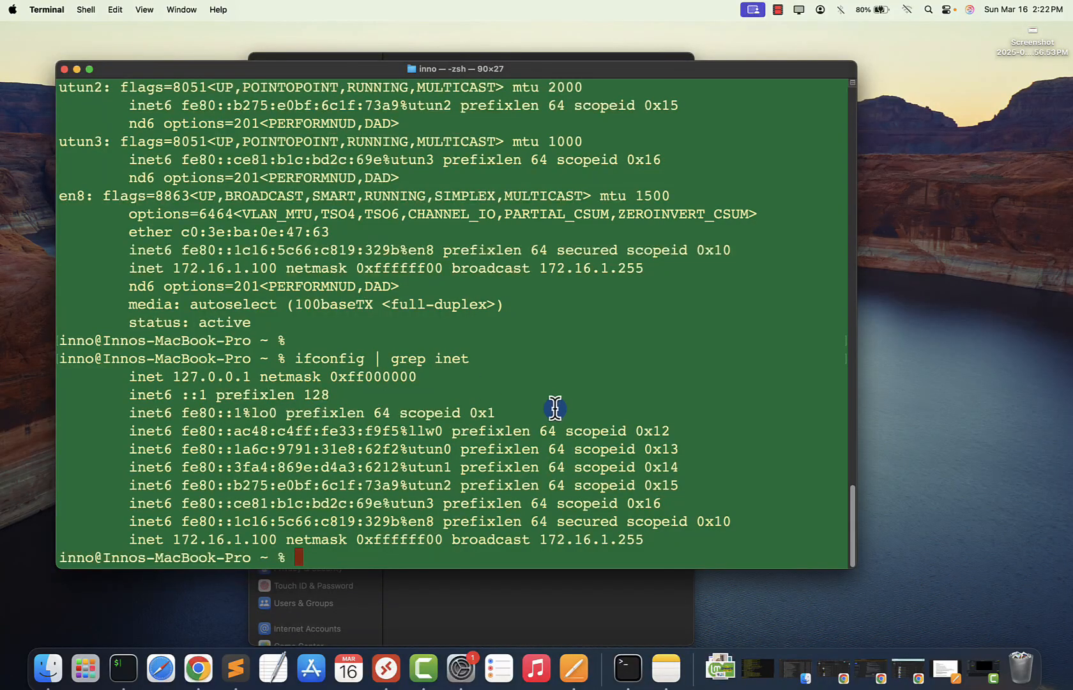
pyautogui.press('Return')
pyautogui.press('Return')
pyautogui.press('Return')
pyautogui.write('clear')
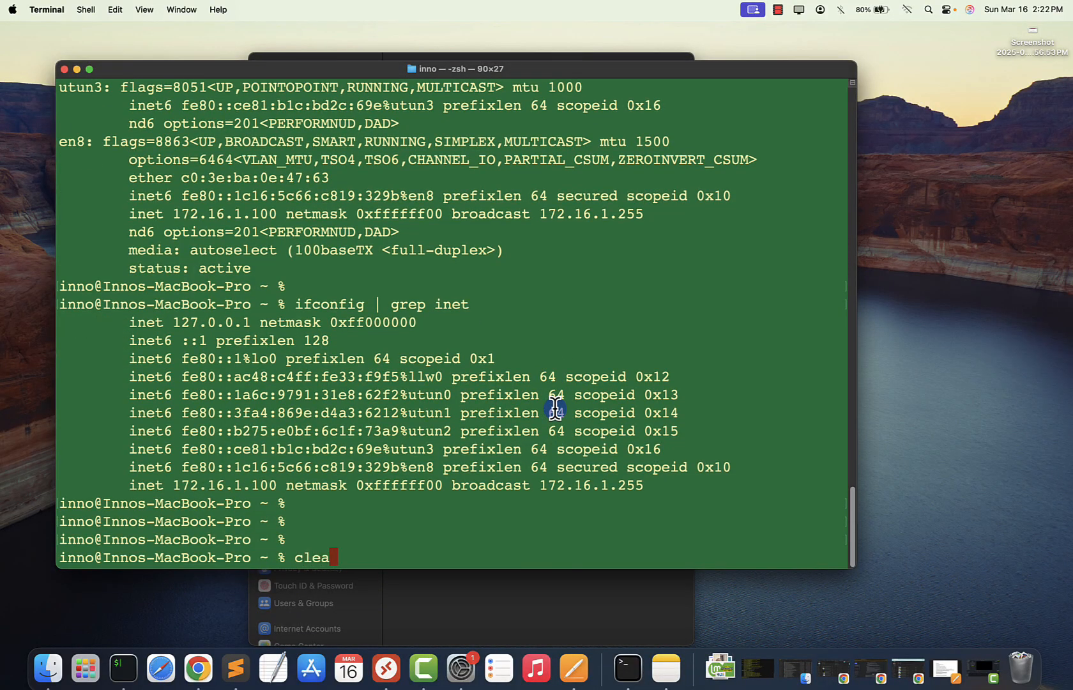
pyautogui.press('Return')
# Step: Rerun ifconfig | grep inet and check the IP address on the last inet line
pyautogui.press('Up')
pyautogui.press('Up')
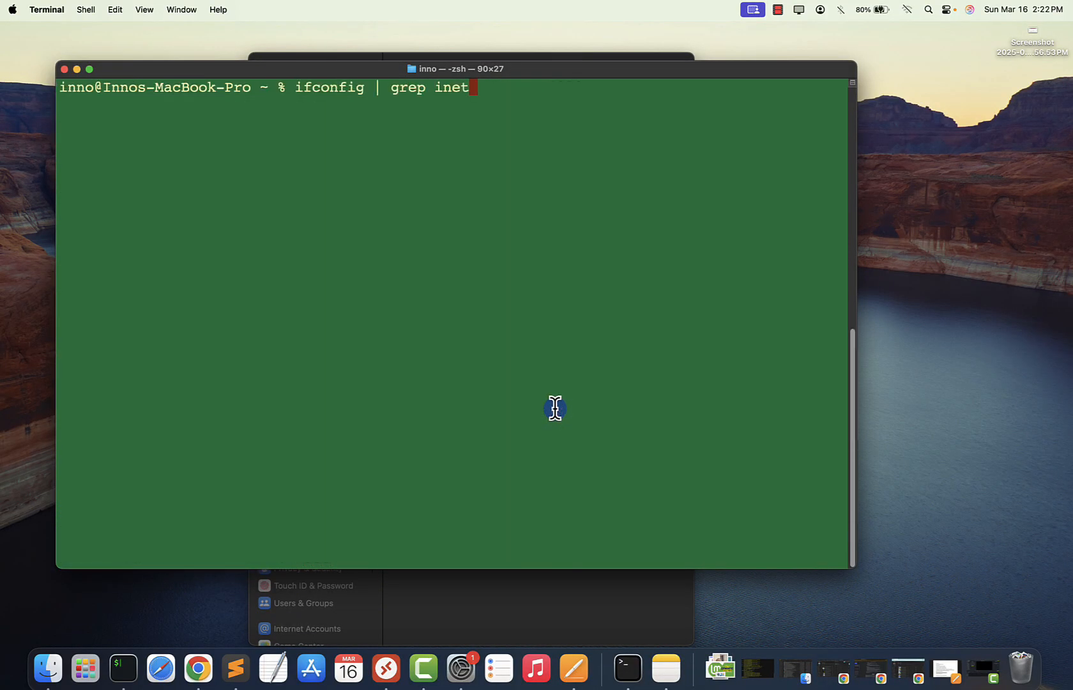
pyautogui.press('Return')
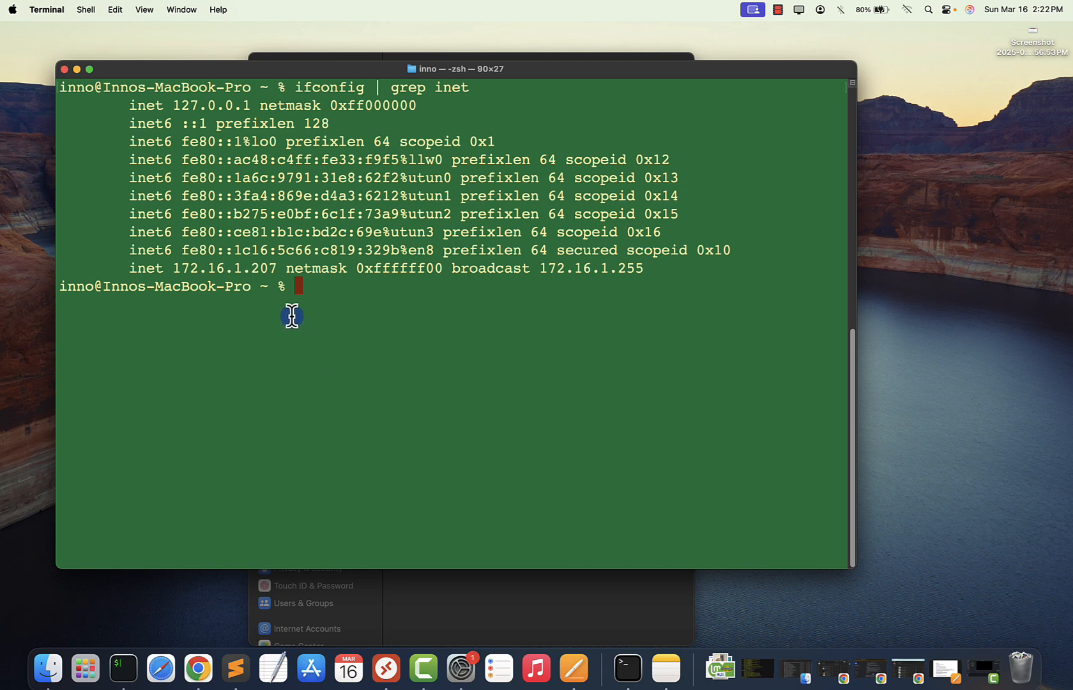
pyautogui.moveTo(254, 268); pyautogui.dragTo(283, 267)
pyautogui.click(339, 315)
pyautogui.press('Return')
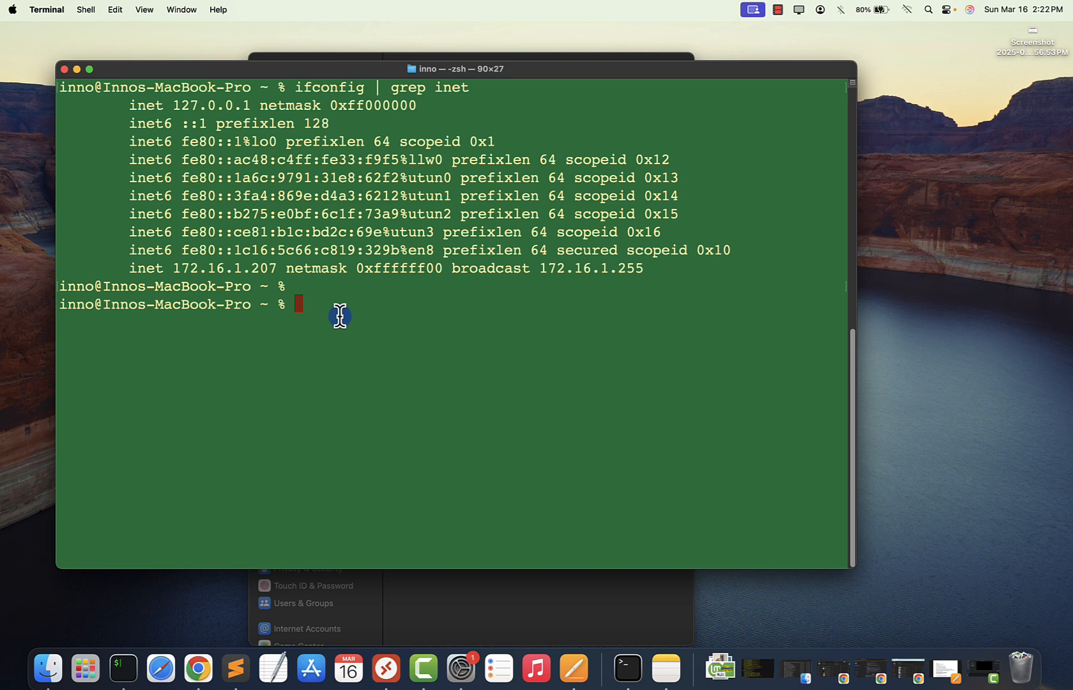
# Step: Run nslookup google.com and check the DNS server, the resolved name and the returned address in the output
pyautogui.write('nslookup google.com')
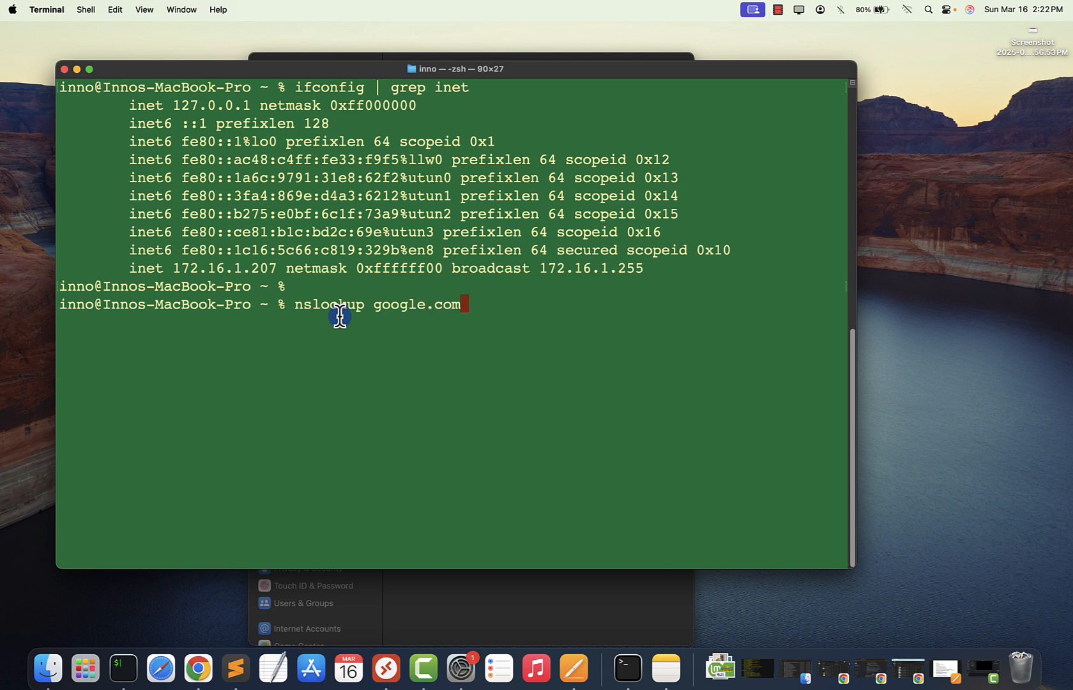
pyautogui.press('Return')
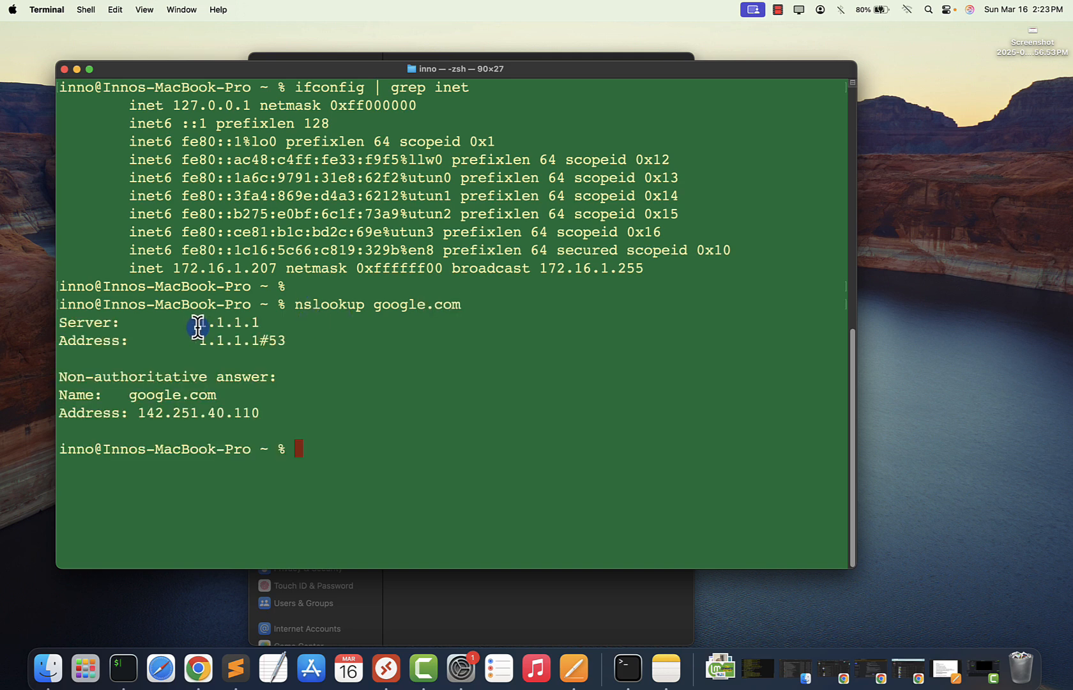
pyautogui.moveTo(195, 324); pyautogui.dragTo(274, 327)
pyautogui.moveTo(196, 342); pyautogui.dragTo(130, 323)
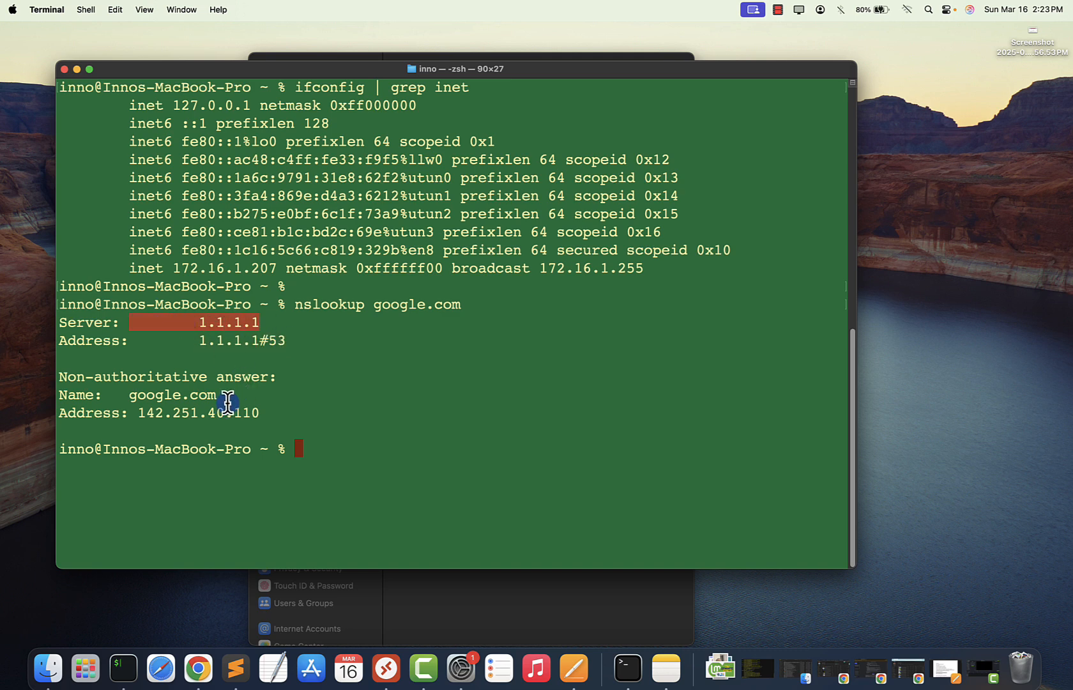
pyautogui.moveTo(124, 392); pyautogui.dragTo(220, 394)
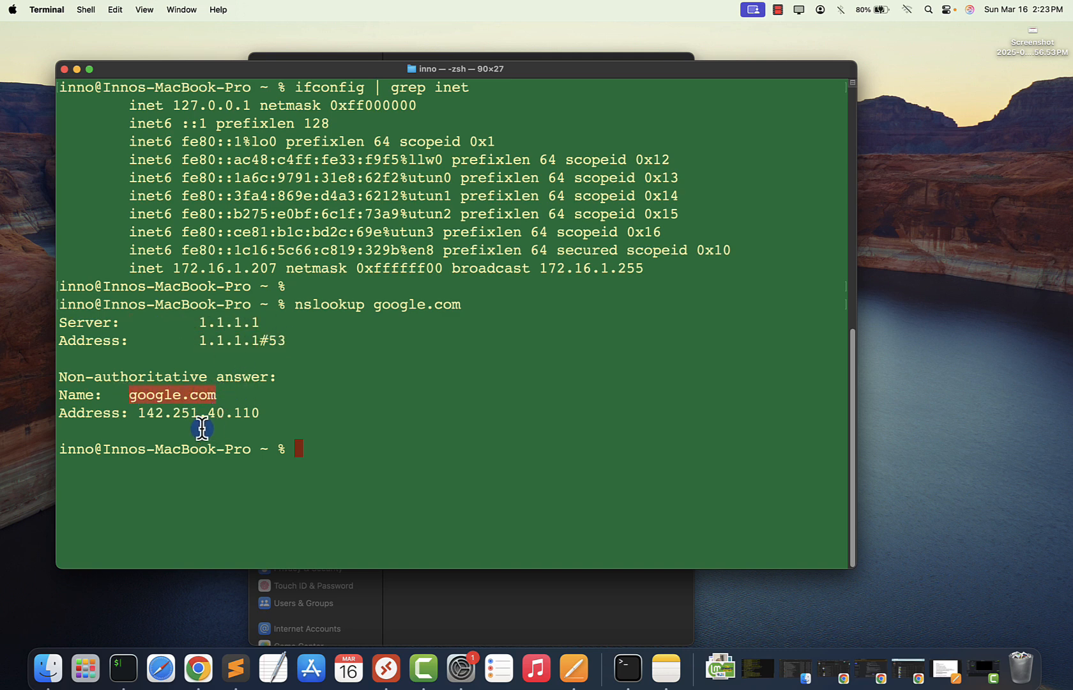
pyautogui.moveTo(132, 413); pyautogui.dragTo(262, 414)
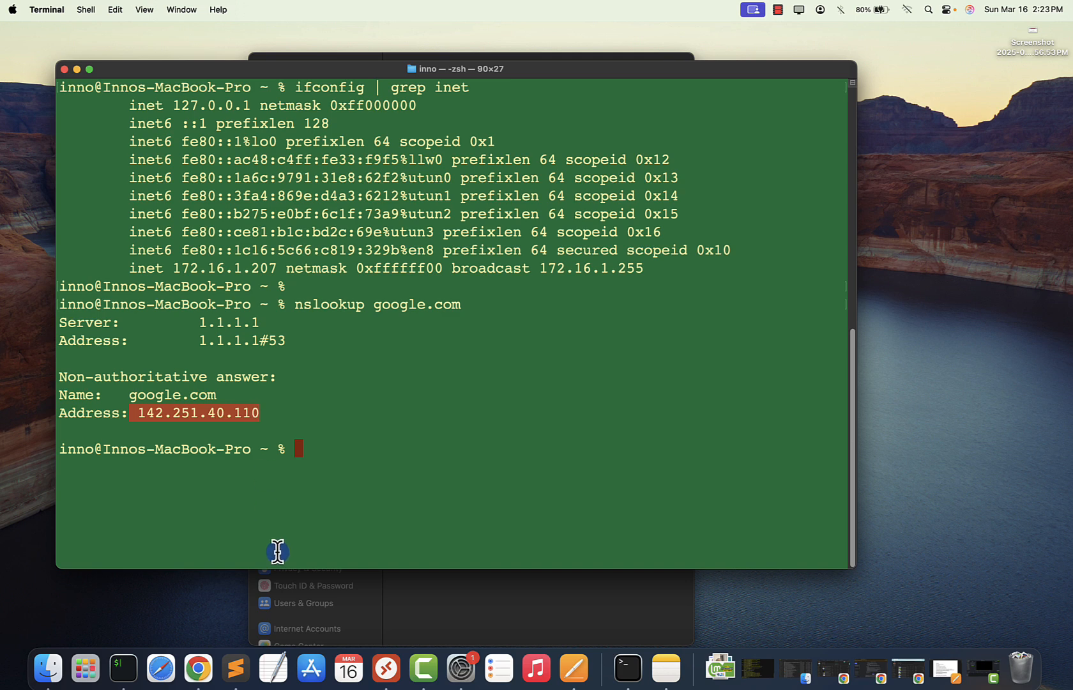
pyautogui.click(345, 437)
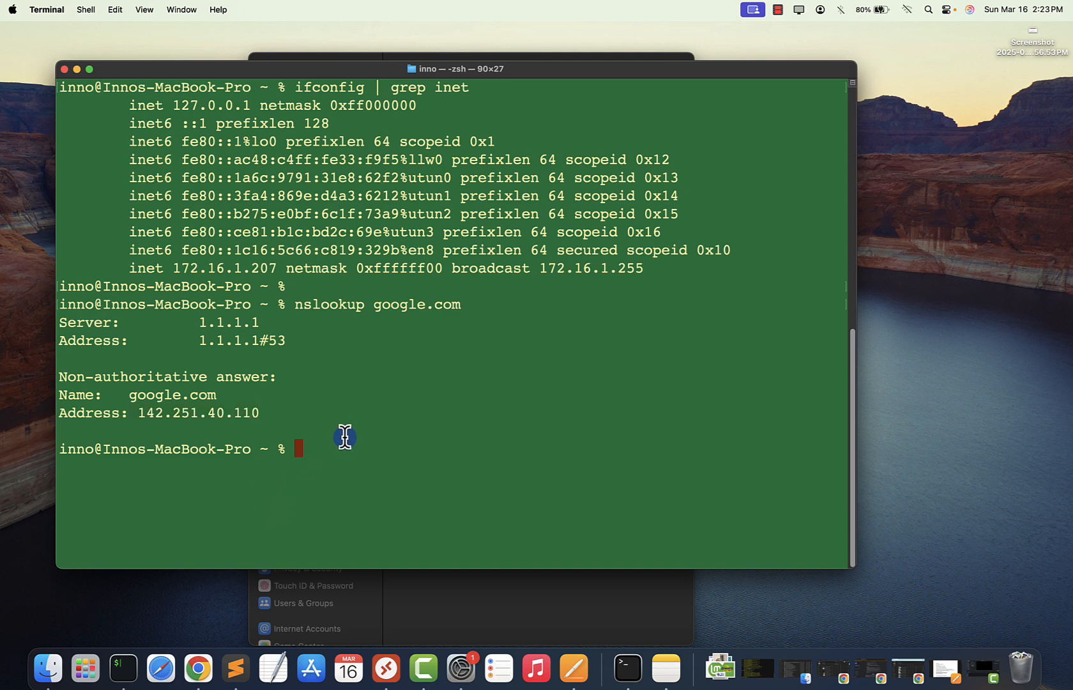
# Step: Ping google.com to test the connection, and minimize the Terminal window to return to System Settings
pyautogui.write('ping google.com')
pyautogui.press('Return')
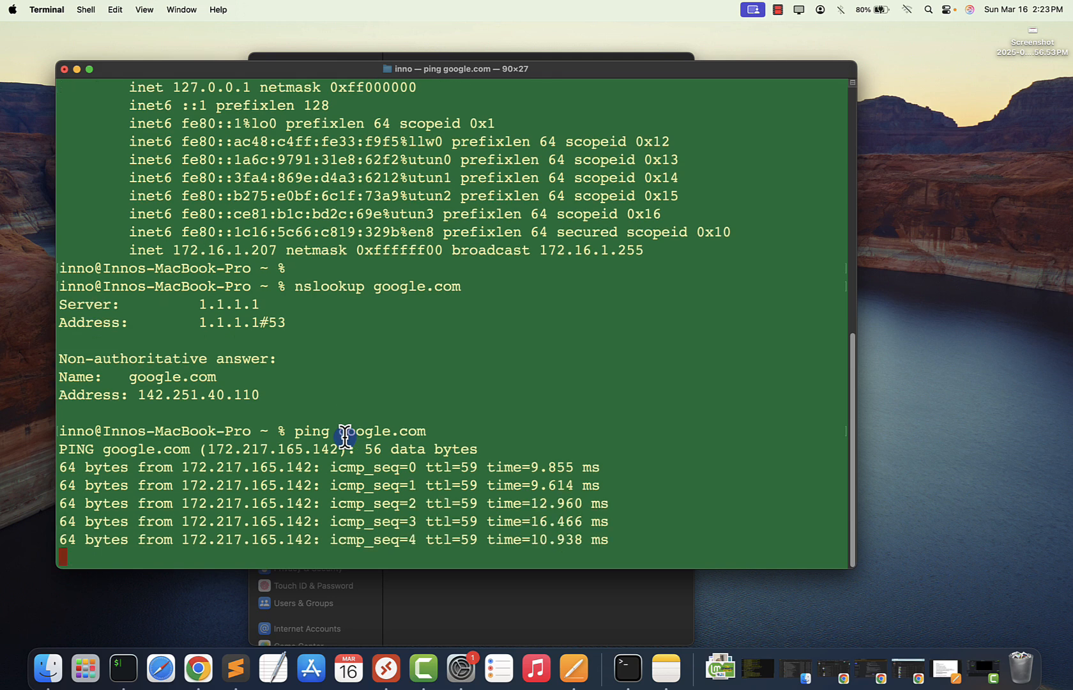
pyautogui.press('super+m')
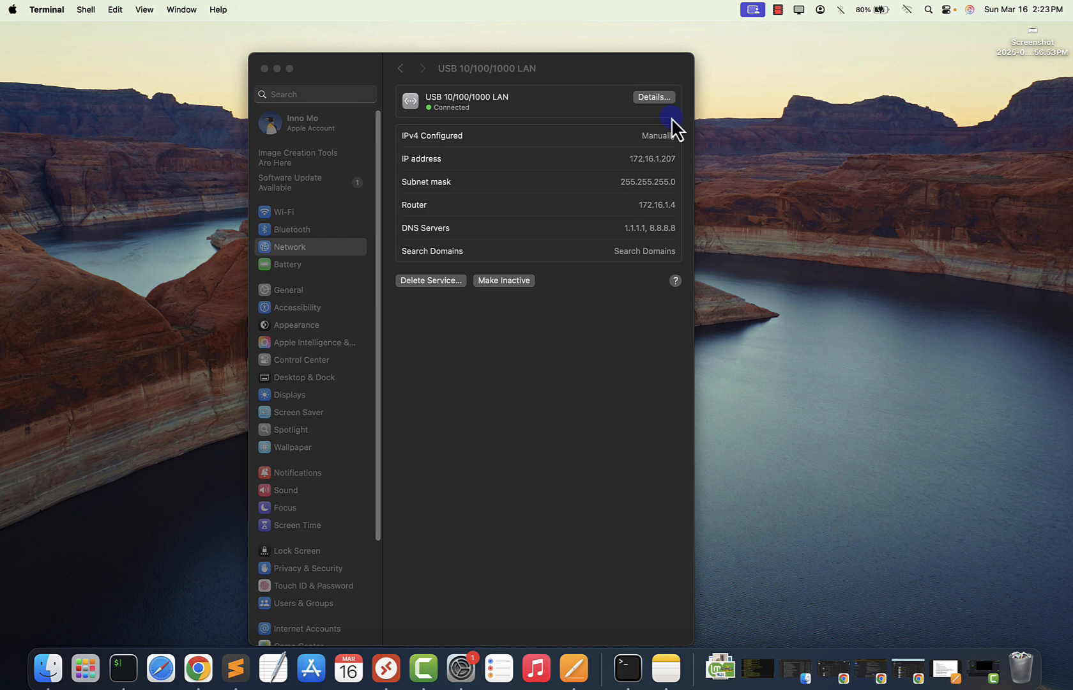
# Step: Change the USB 10/100/1000 LAN service's IPv4 configuration to Using DHCP and apply it
pyautogui.click(659, 99)
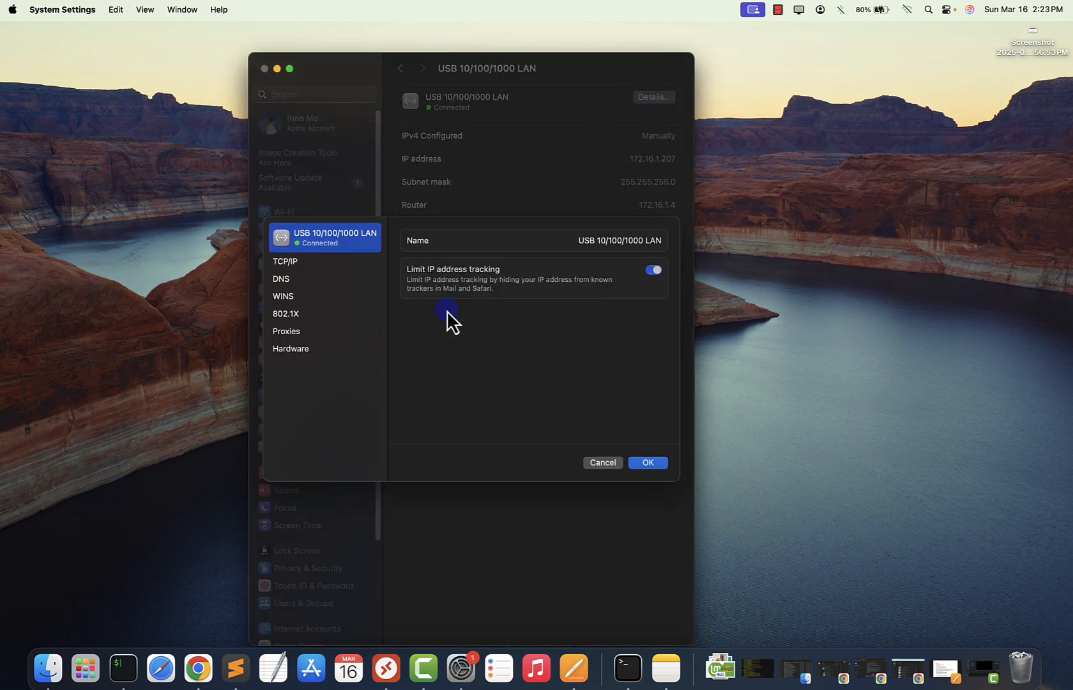
pyautogui.click(276, 263)
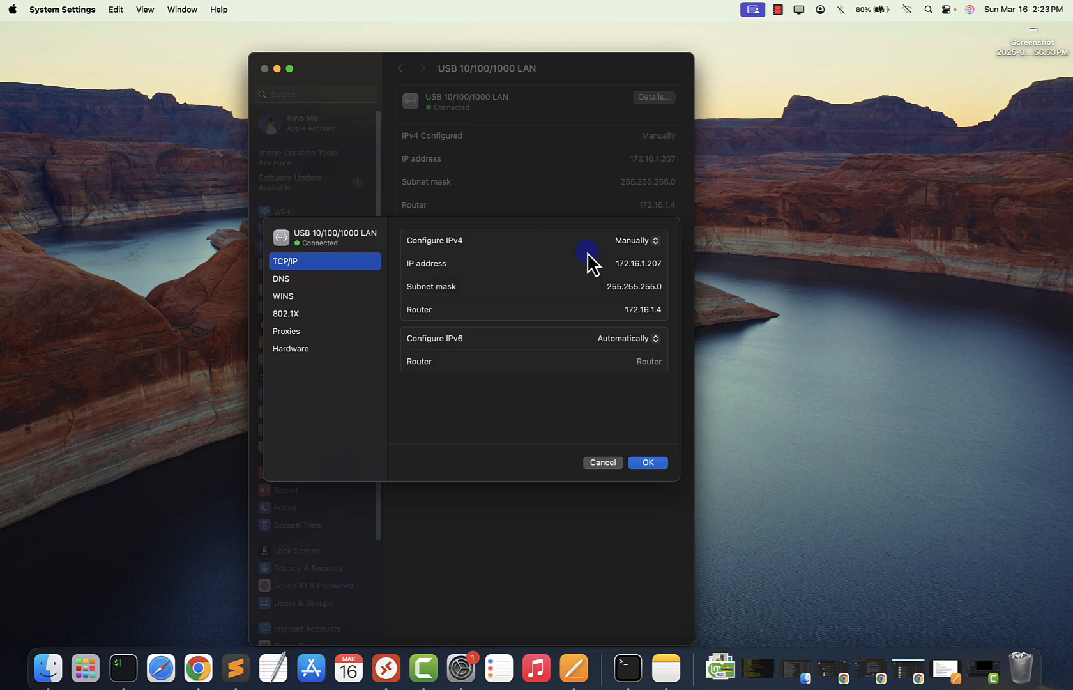
pyautogui.click(639, 240)
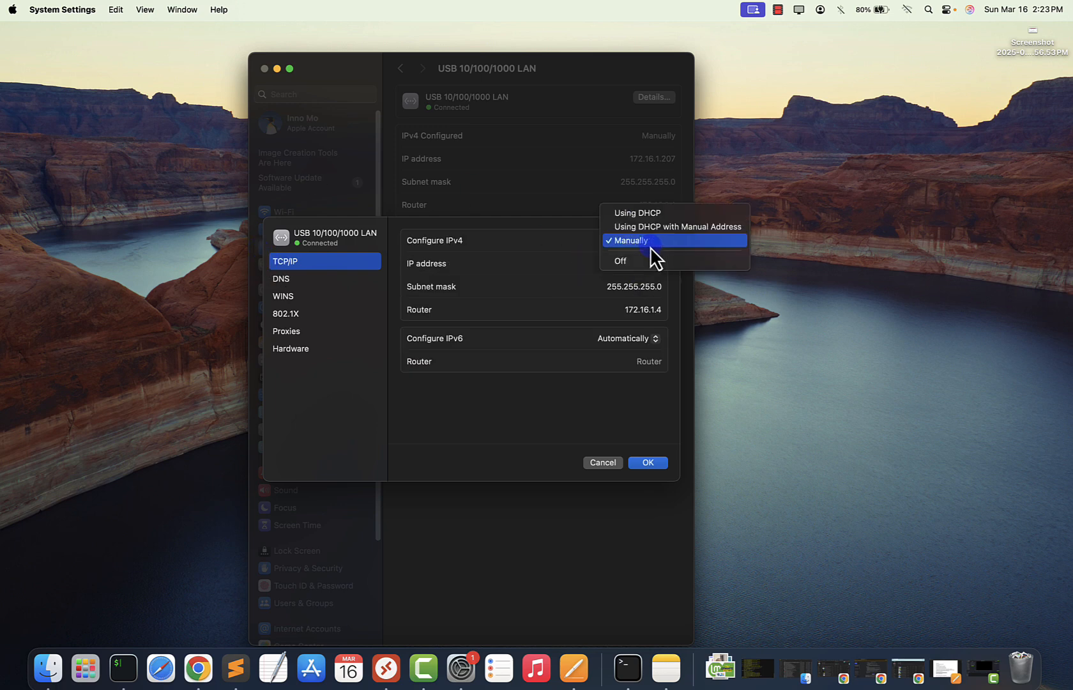
pyautogui.click(628, 212)
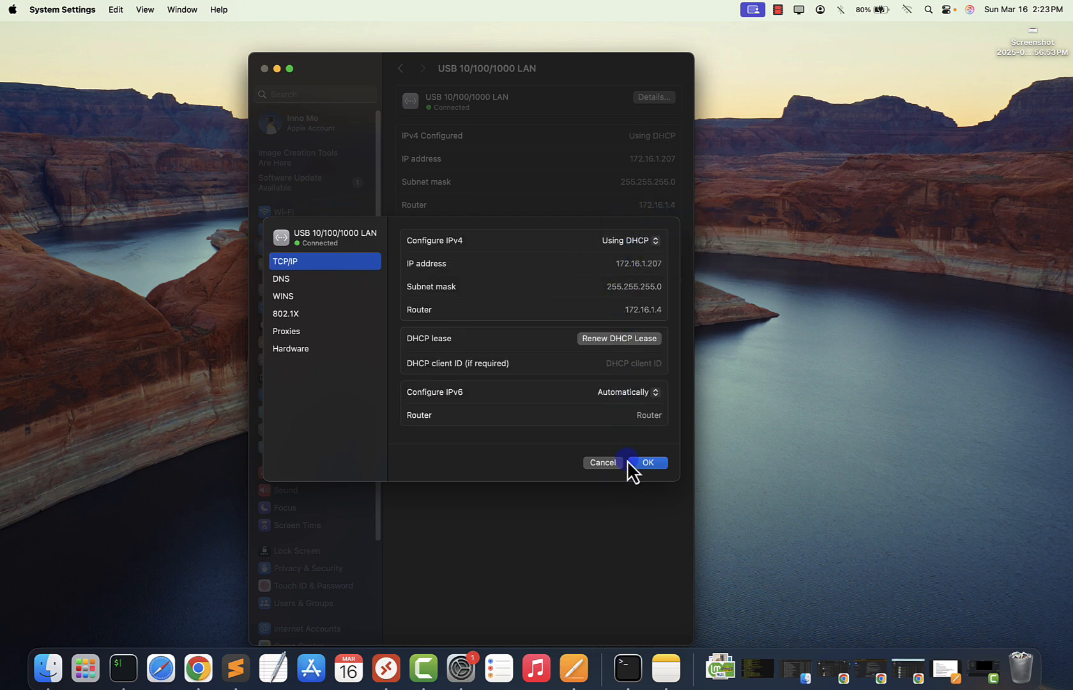
pyautogui.press('Return')
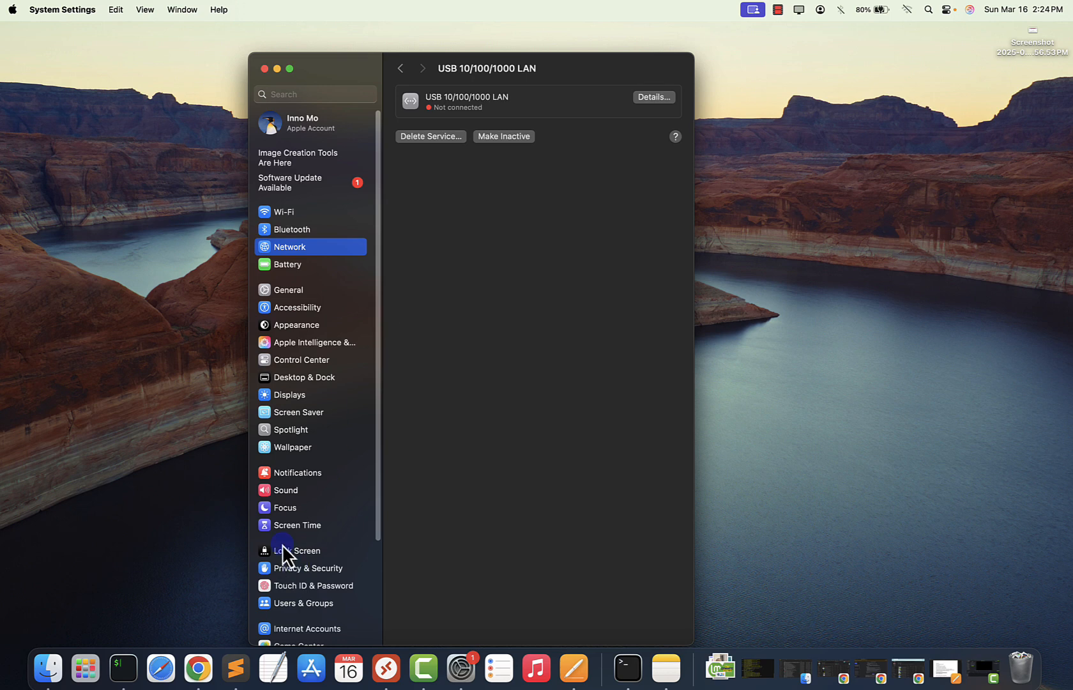
# Step: Reopen the LAN service's TCP/IP details, check the IP address assigned by DHCP, and close the details
pyautogui.click(658, 100)
pyautogui.click(286, 263)
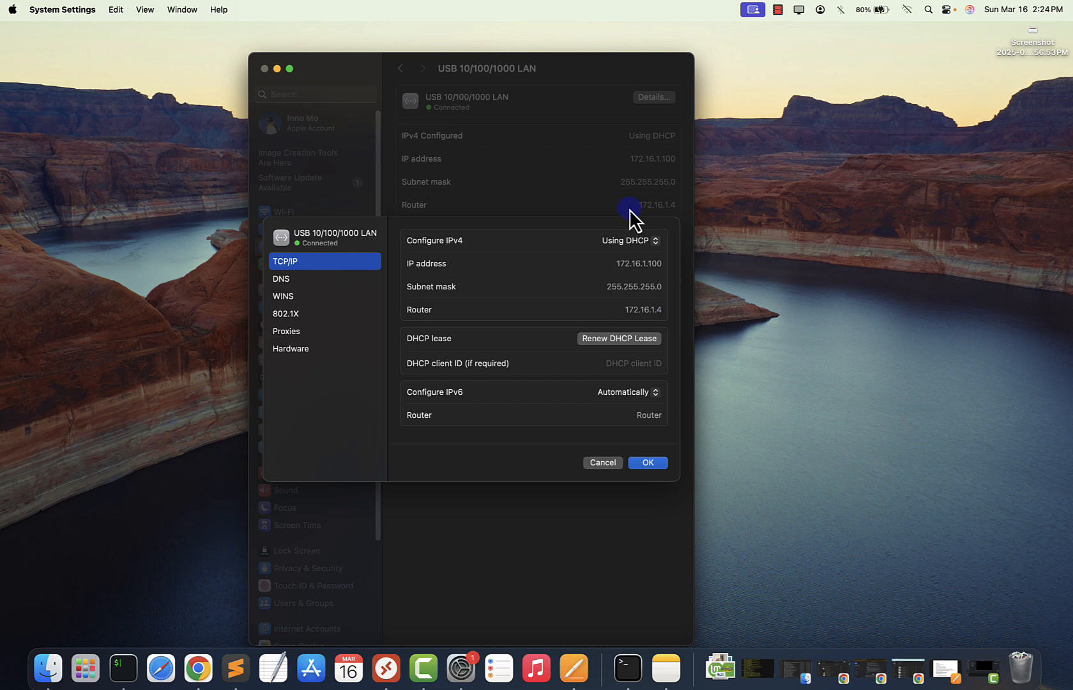
pyautogui.click(647, 463)
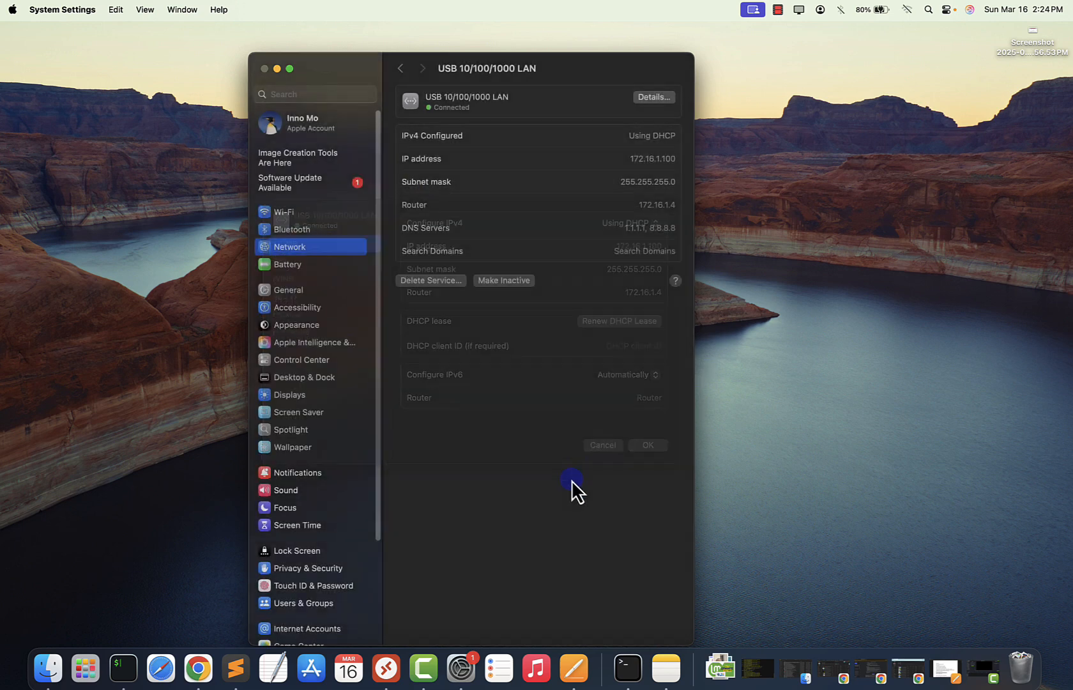